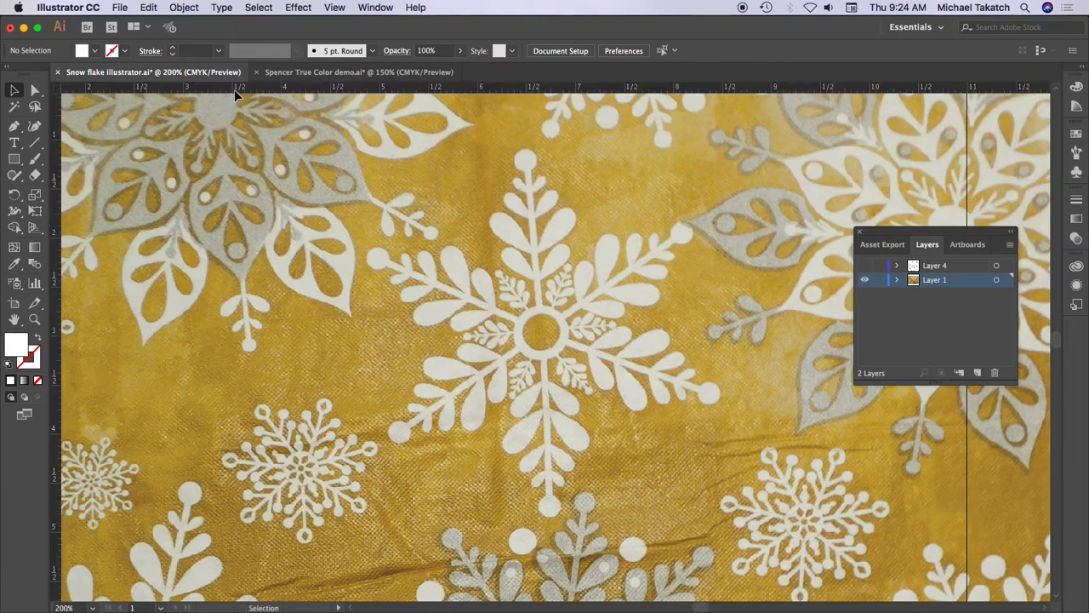
# - Place a vertical guide through the central snowflake and rotate the photo until the snowflake's vertical arms line up with it
pyautogui.moveTo(54, 323); pyautogui.dragTo(550, 340)
pyautogui.click(623, 276)
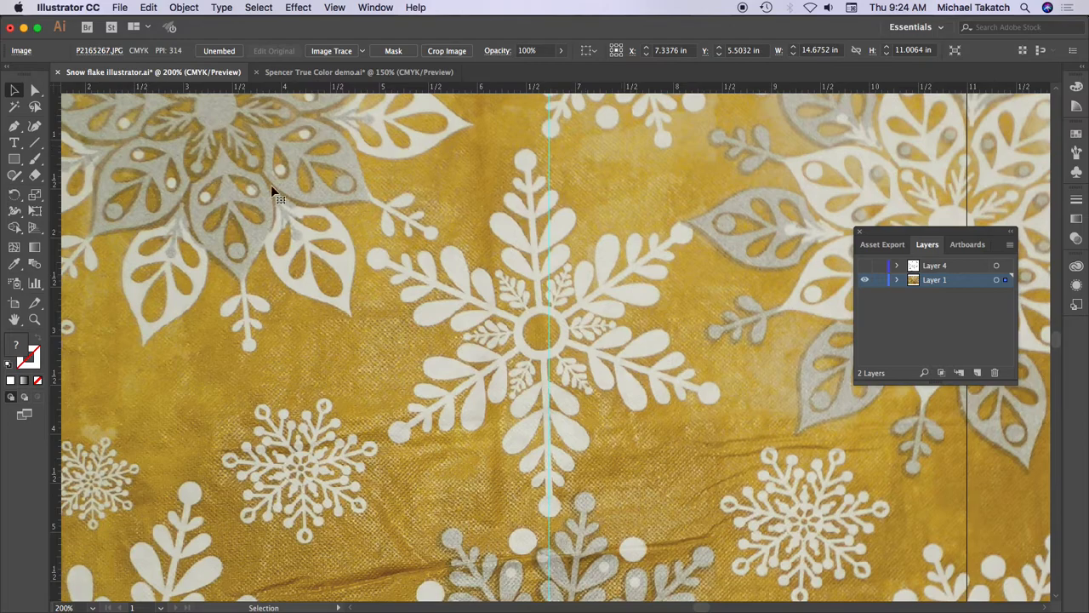
pyautogui.click(14, 194)
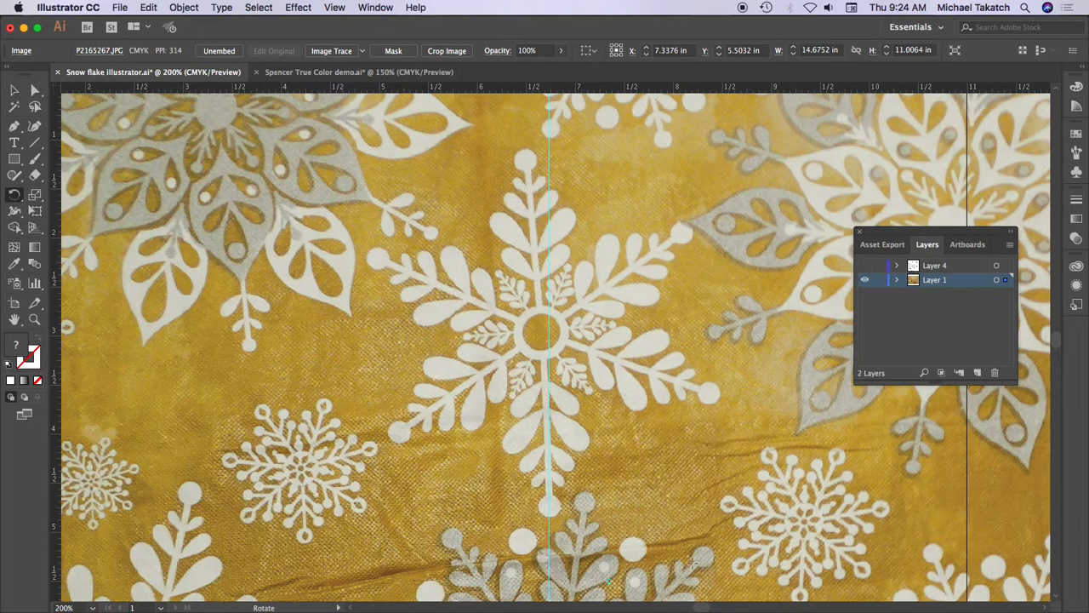
pyautogui.moveTo(609, 582); pyautogui.dragTo(549, 508)
pyautogui.moveTo(670, 186)
pyautogui.mouseDown()
pyautogui.moveTo(676, 177)
pyautogui.moveTo(685, 188)
pyautogui.mouseUp()
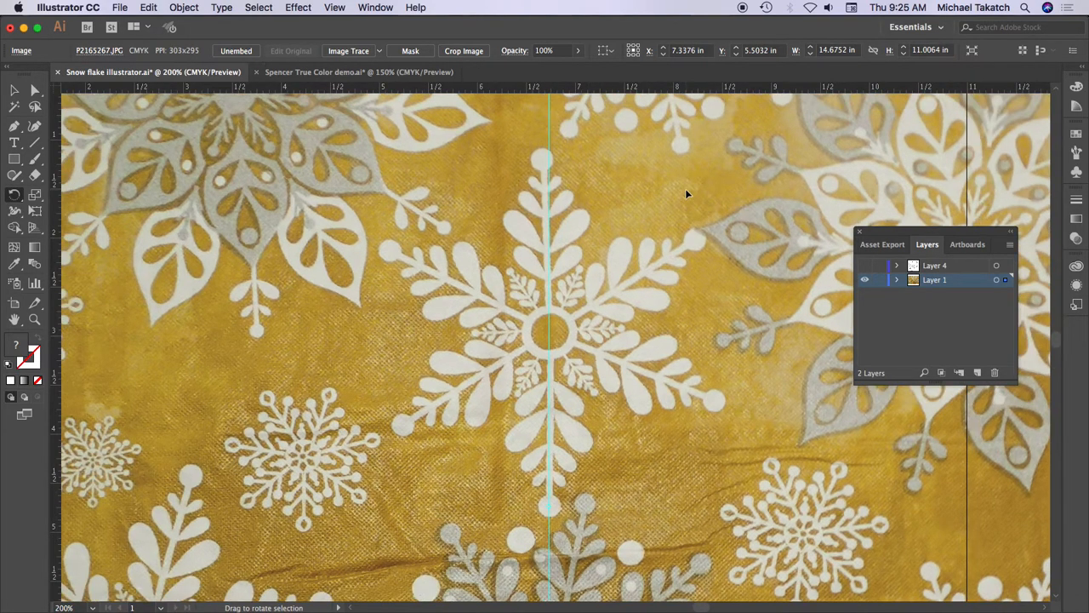
pyautogui.moveTo(681, 177); pyautogui.dragTo(686, 181)
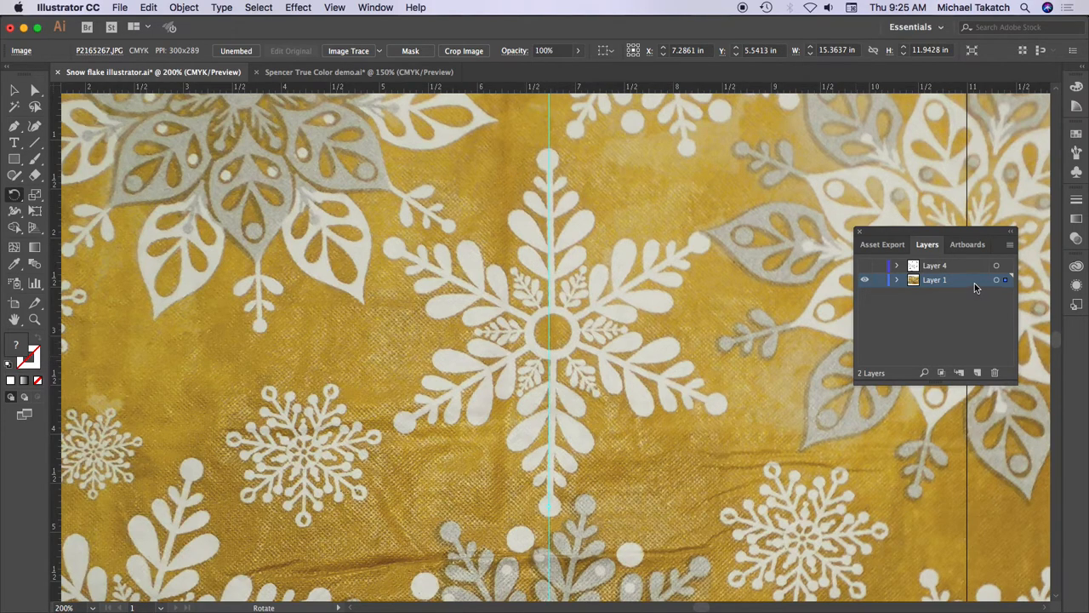
# - Lock Layer 1 and turn on Dim Images for it
pyautogui.click(880, 280)
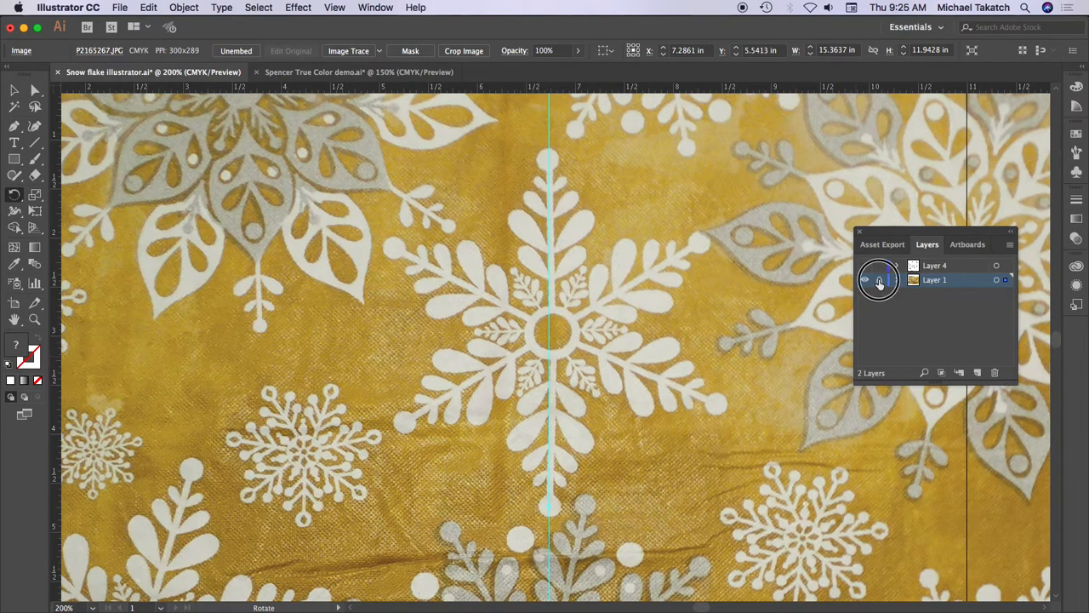
pyautogui.doubleClick(962, 283)
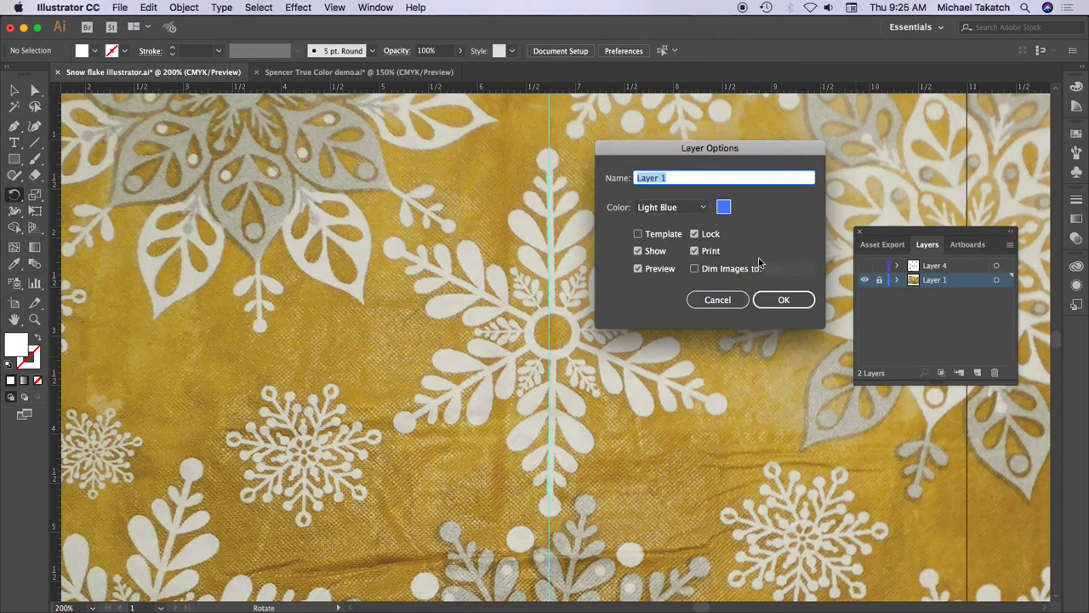
pyautogui.click(694, 268)
pyautogui.click(784, 299)
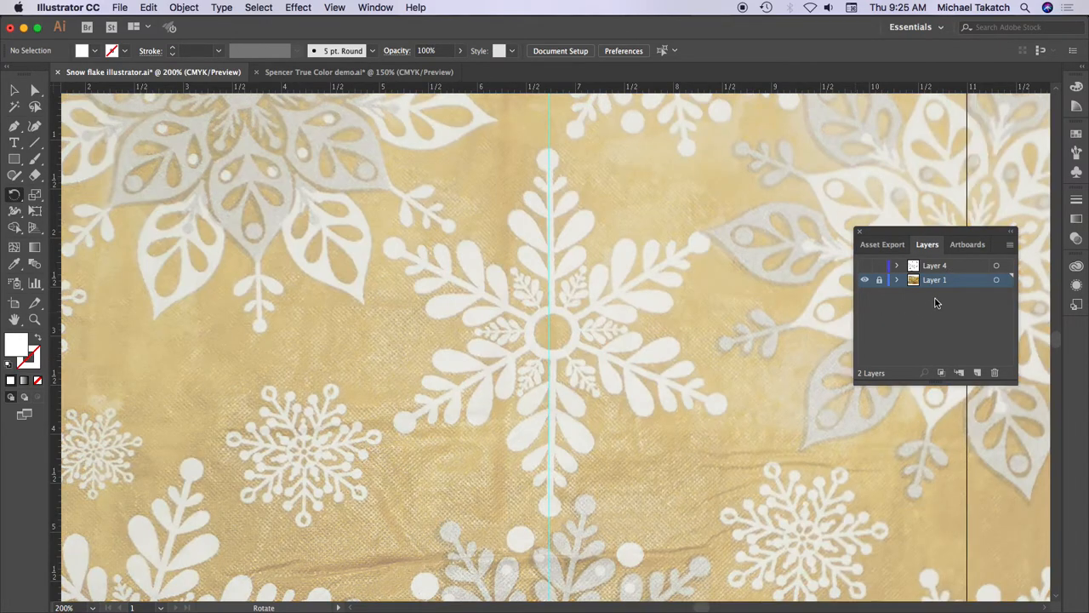
# - Create a new layer above Layer 1 and name it snowflake
pyautogui.click(977, 372)
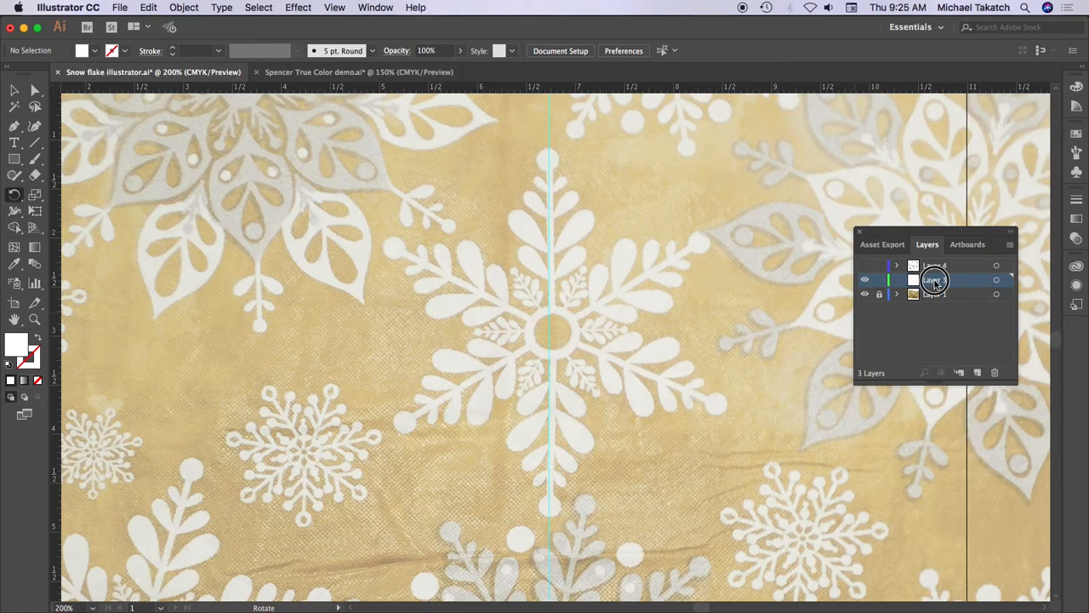
pyautogui.doubleClick(931, 279)
pyautogui.write('snowflake')
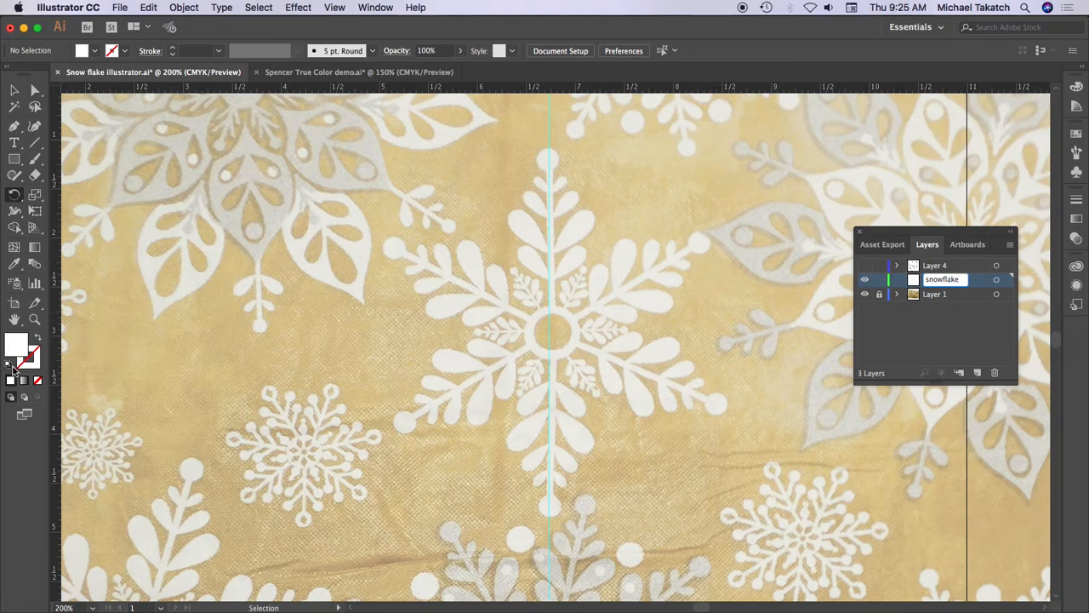
# - Draw an unfilled circle with the default black 1 pt stroke, about 0.22 in across, over the upper arm's tip dot, centred on the guide
pyautogui.click(13, 367)
pyautogui.click(38, 379)
pyautogui.press('r')
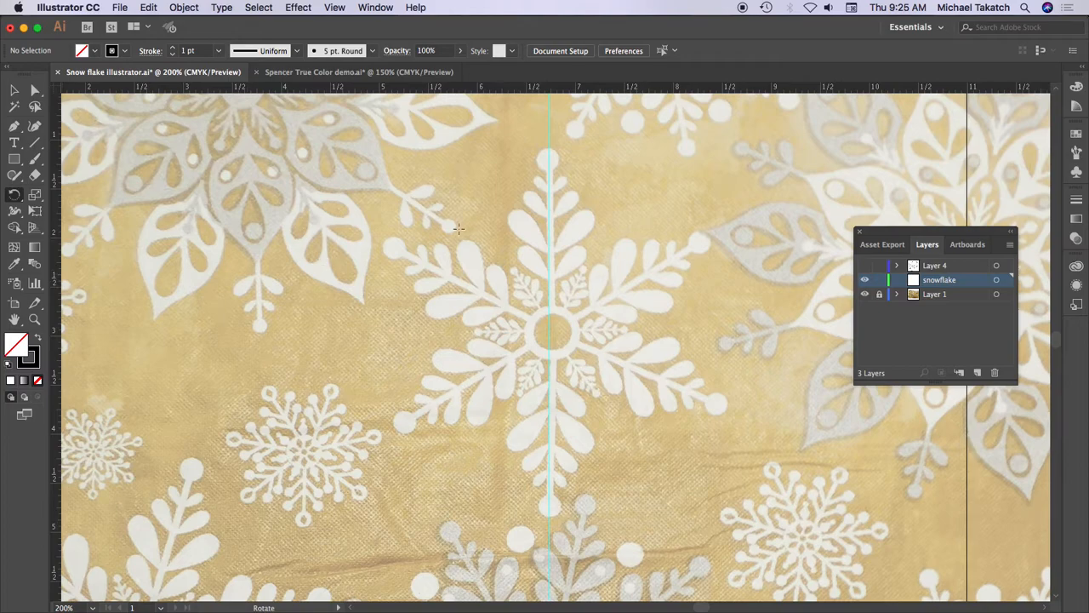
pyautogui.press('super+equal')
pyautogui.press('super+equal')
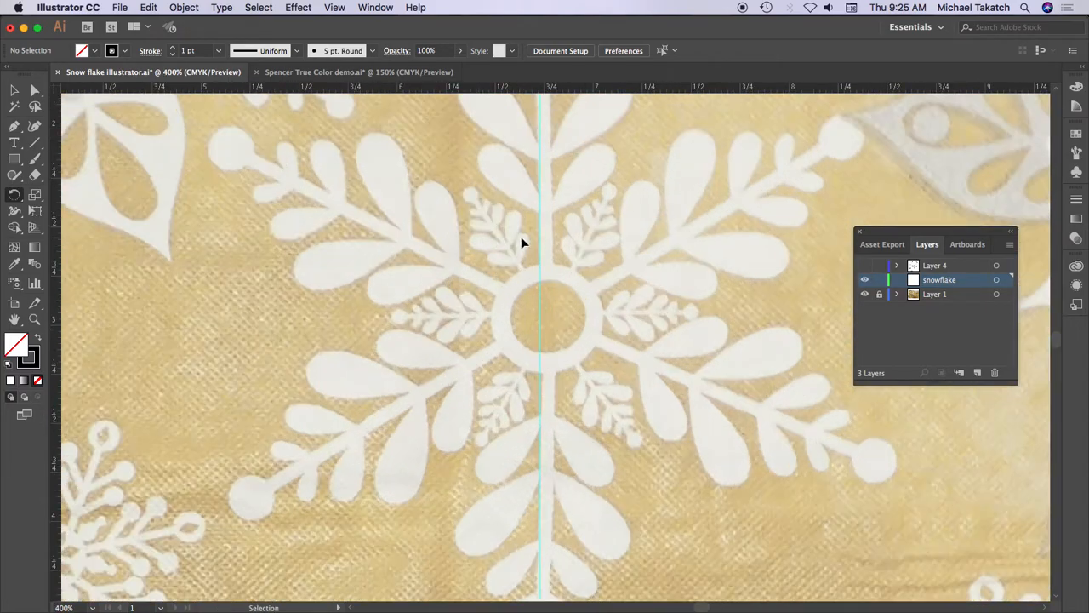
pyautogui.moveTo(554, 187); pyautogui.dragTo(504, 403)
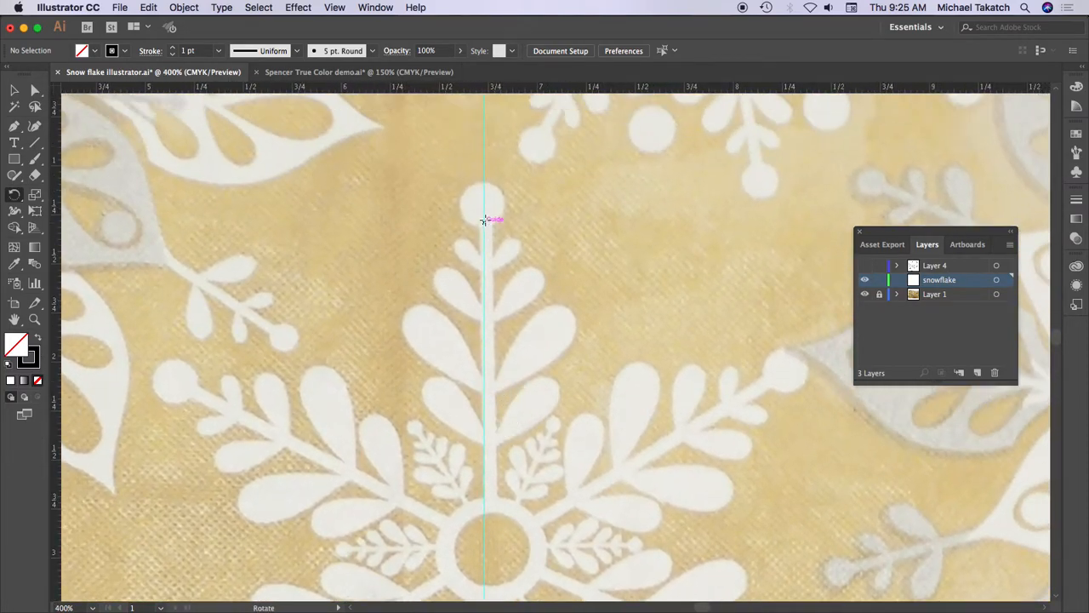
pyautogui.moveTo(13, 158); pyautogui.dragTo(166, 197)
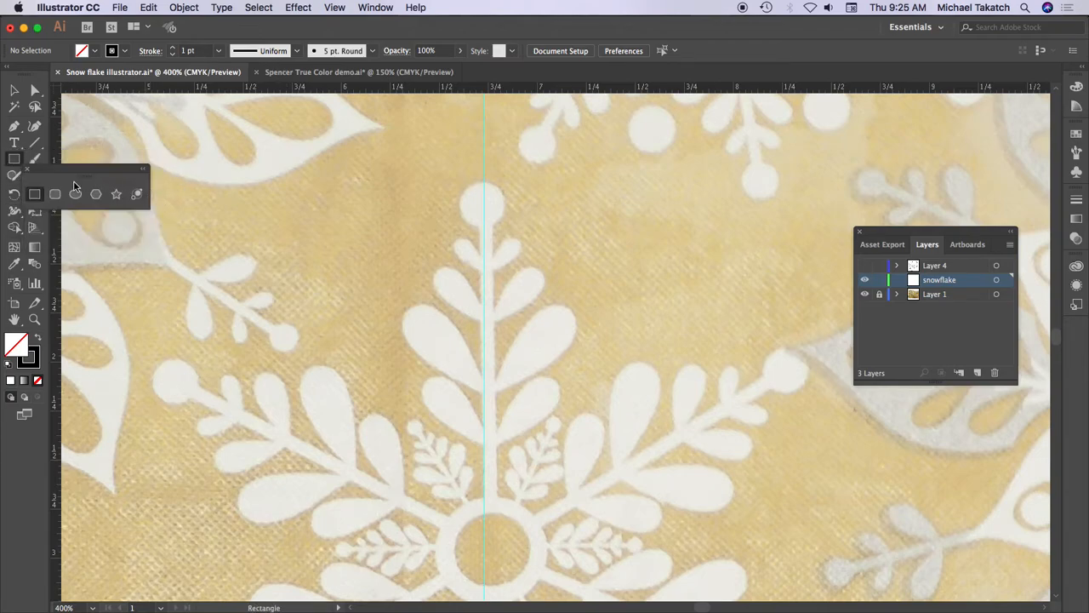
pyautogui.click(75, 194)
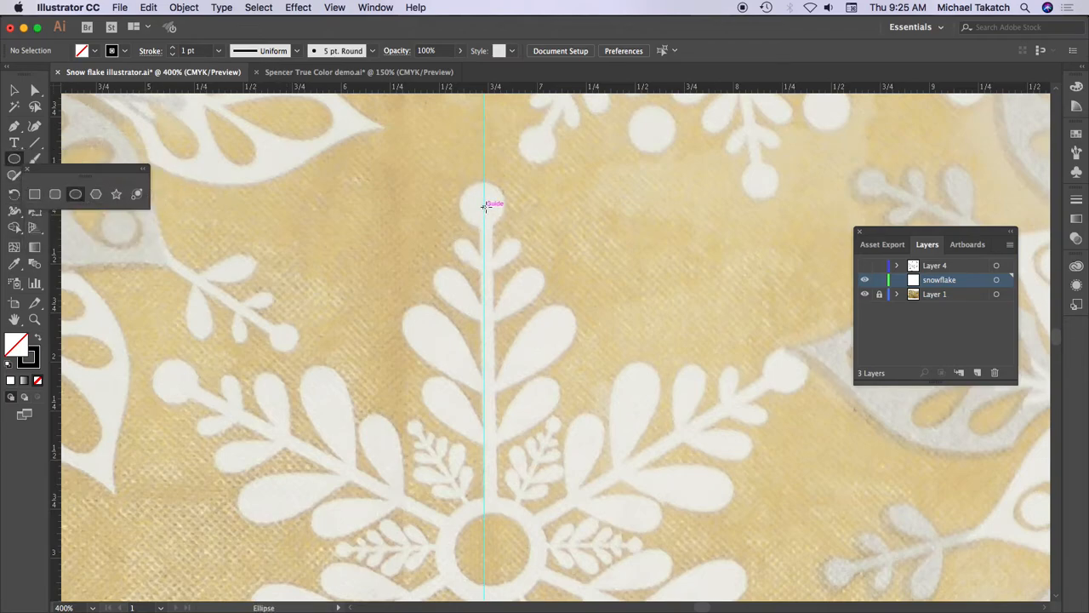
pyautogui.moveTo(483, 205); pyautogui.dragTo(504, 229)
pyautogui.click(13, 125)
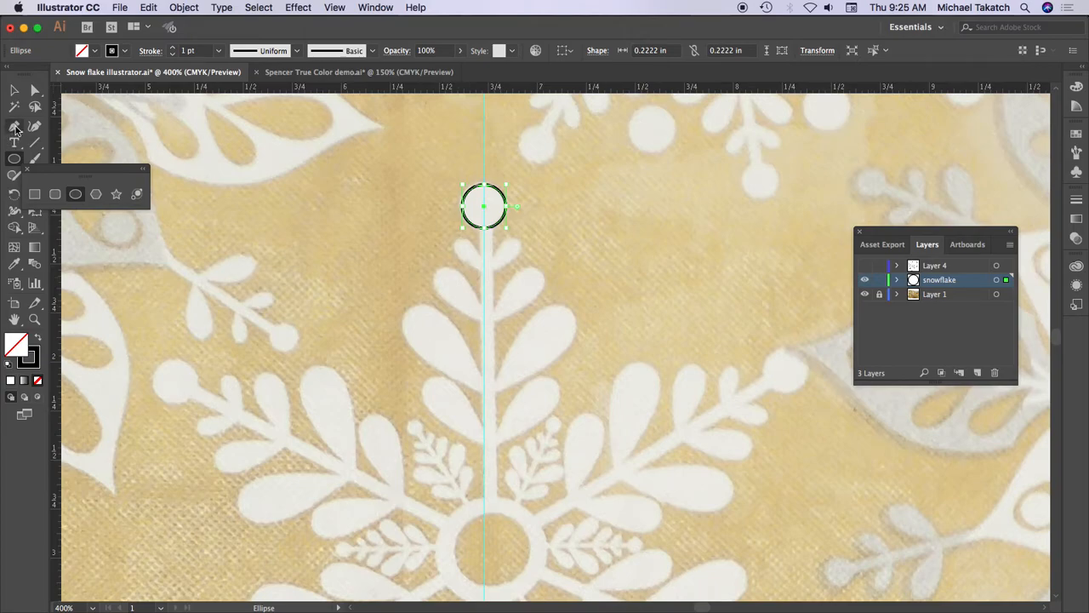
pyautogui.click(484, 390)
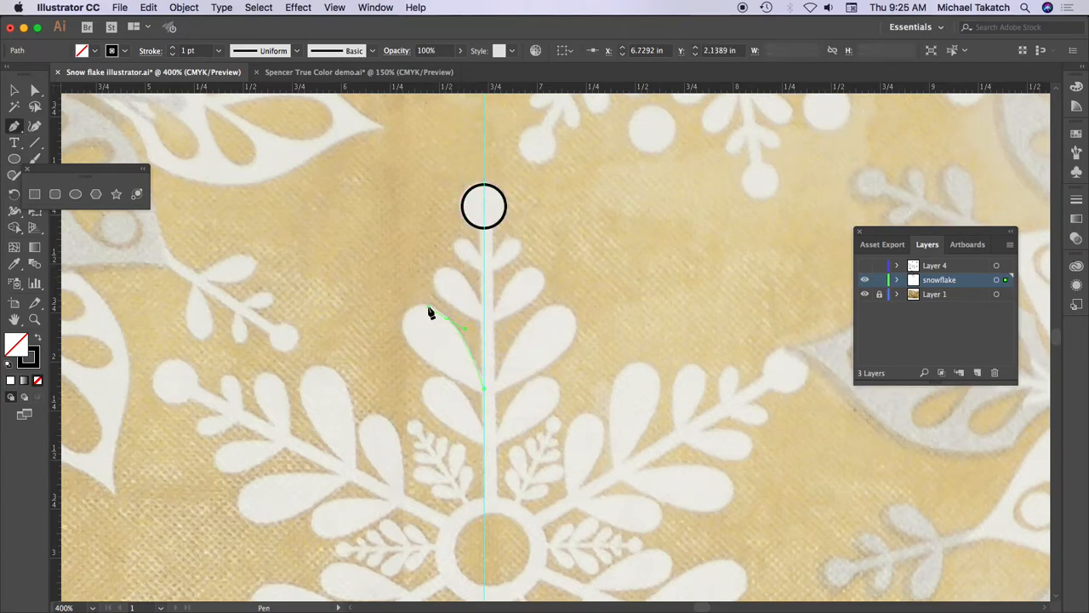
pyautogui.moveTo(406, 311); pyautogui.dragTo(395, 322)
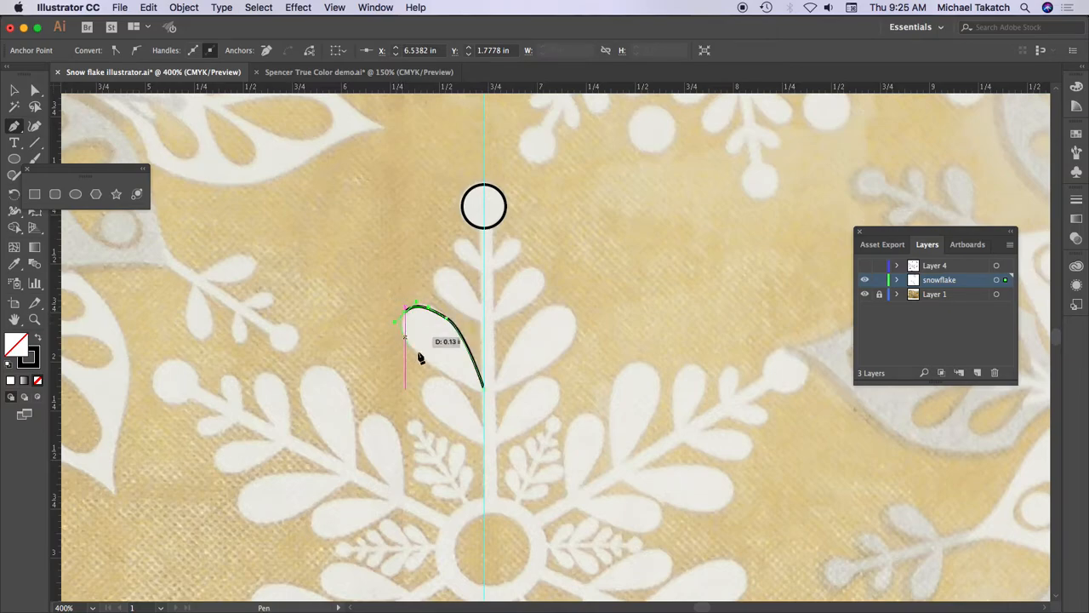
pyautogui.click(485, 389)
pyautogui.press('Delete')
pyautogui.press('Delete')
# - Trace the largest leaf on the left of the upper arm with the Pen tool as a closed teardrop starting at the guide
pyautogui.click(486, 384)
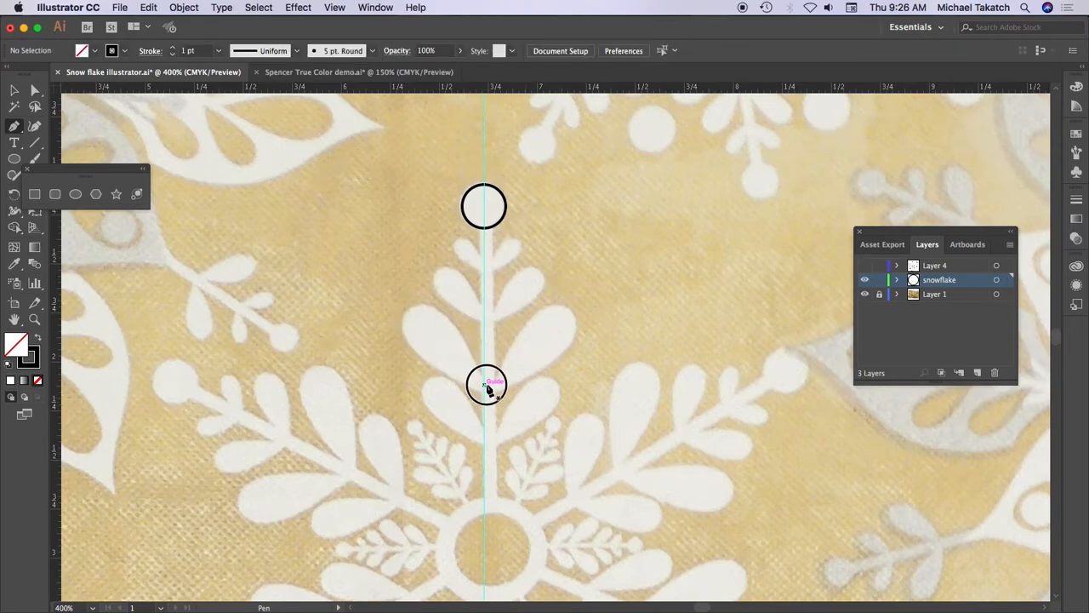
pyautogui.click(396, 322)
pyautogui.moveTo(396, 323); pyautogui.dragTo(428, 368)
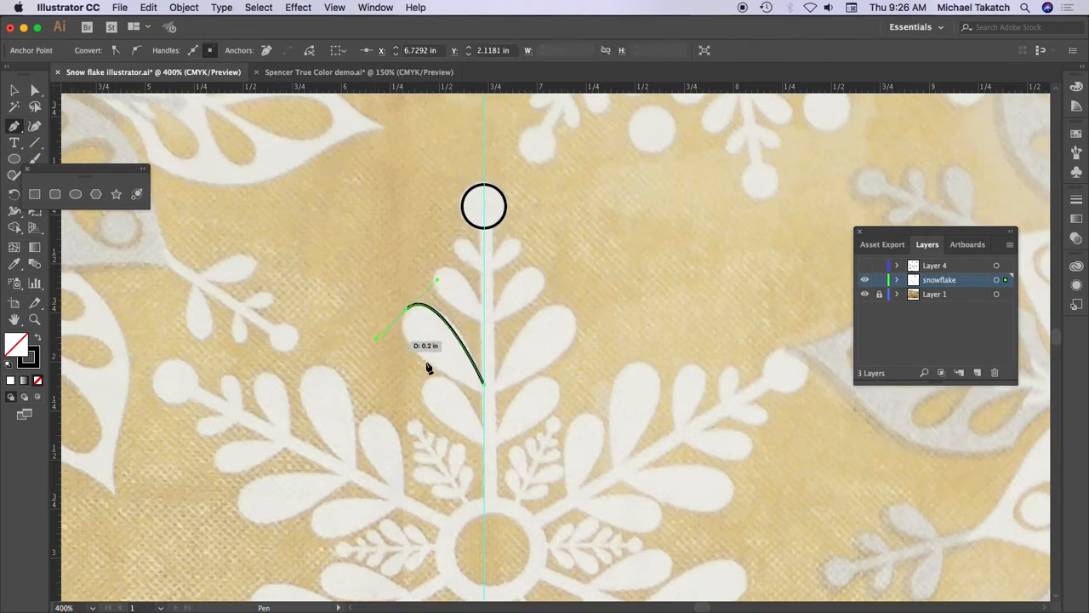
pyautogui.click(487, 390)
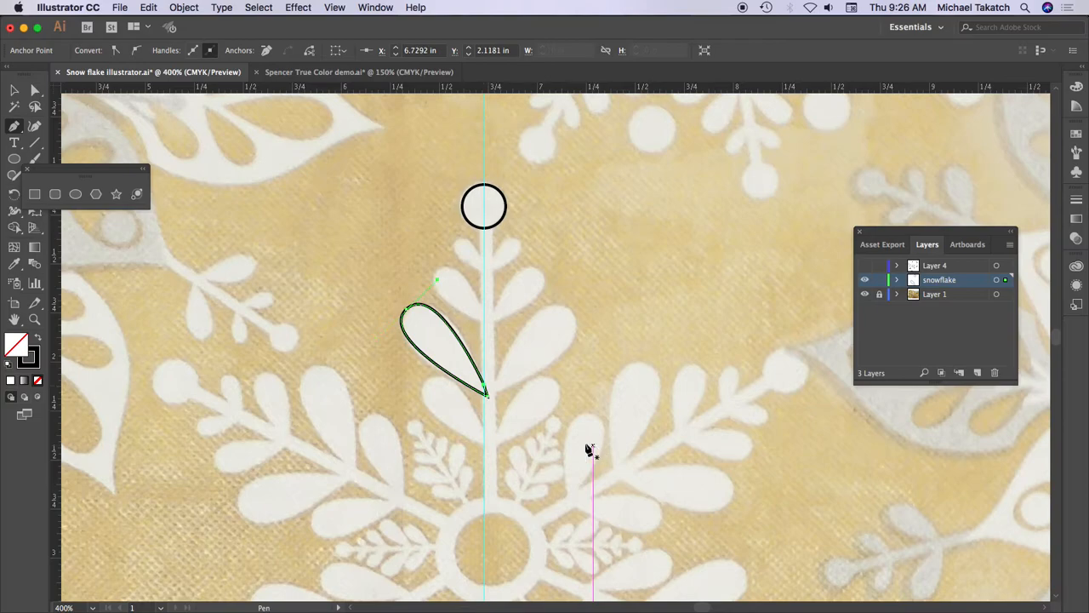
# - Duplicate the teardrop leaf and scale and position the copies over the other three leaves on the left of the upper arm
pyautogui.click(13, 89)
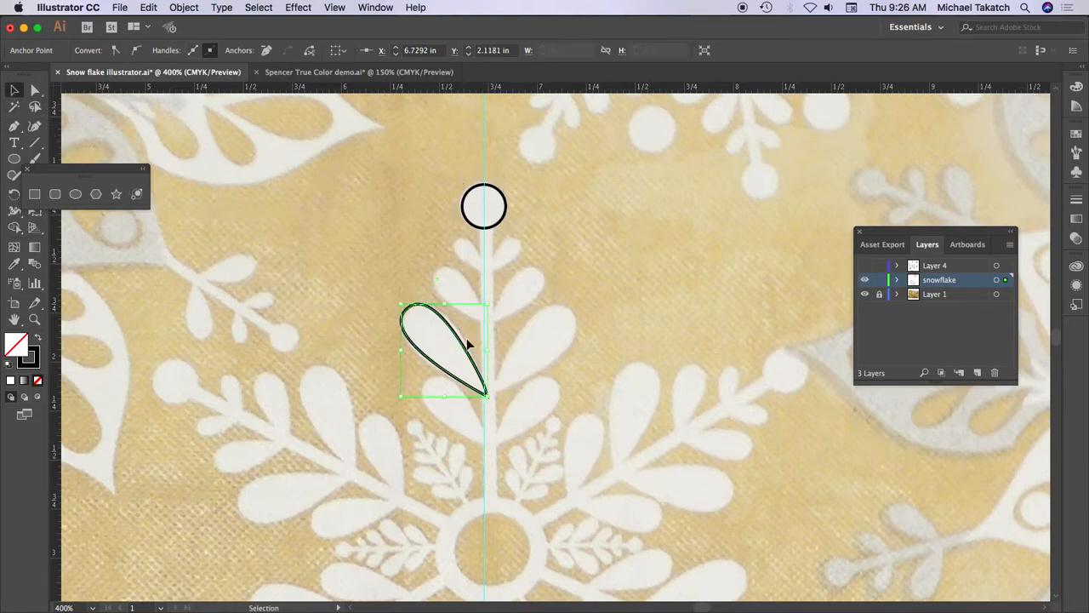
pyautogui.click(470, 342)
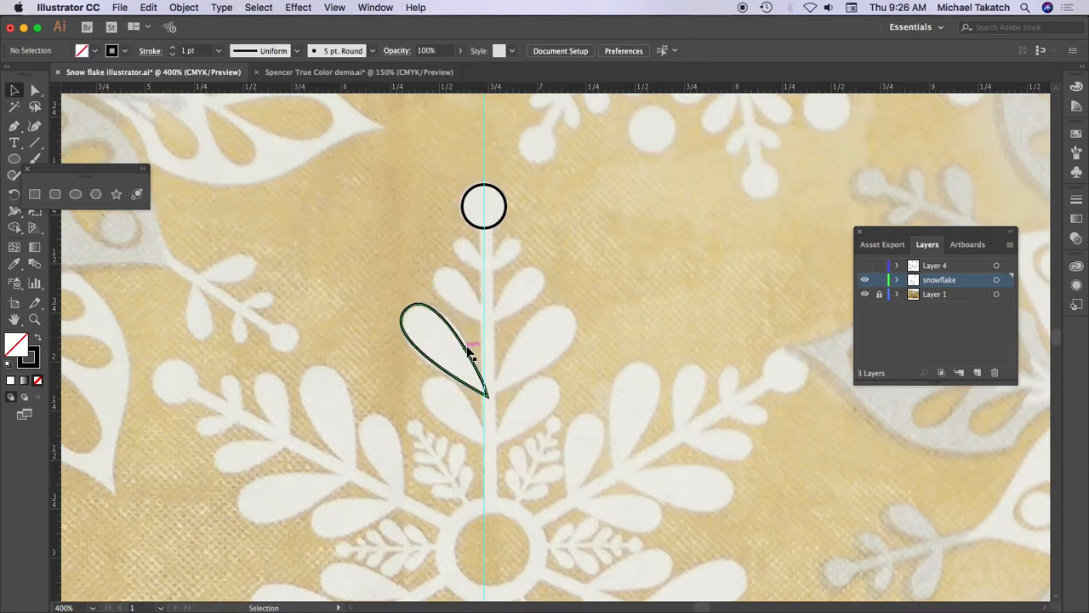
pyautogui.moveTo(462, 348); pyautogui.dragTo(486, 419)
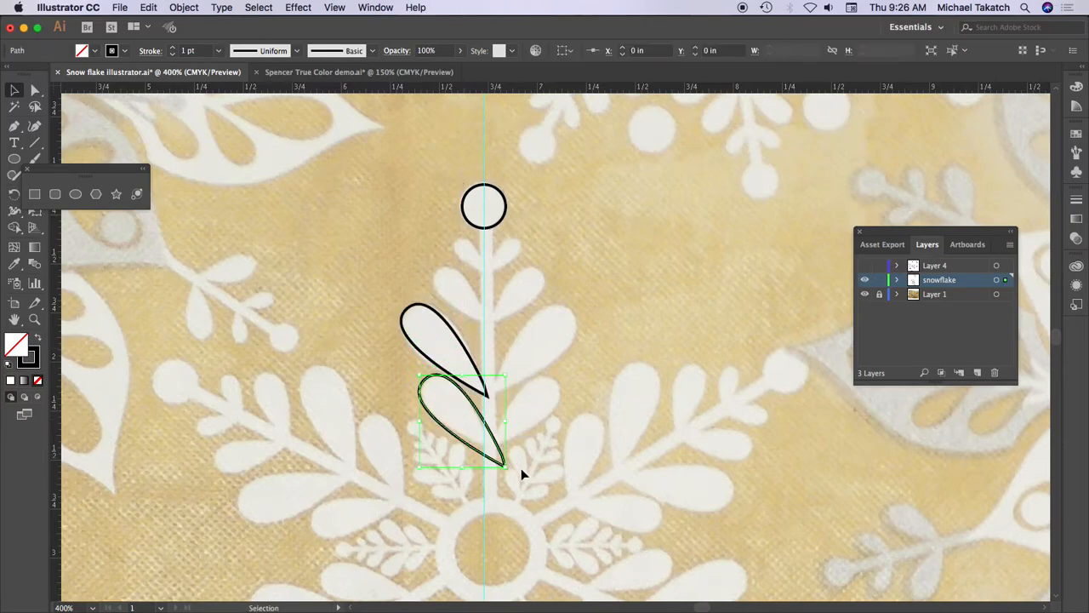
pyautogui.moveTo(504, 465)
pyautogui.mouseDown()
pyautogui.moveTo(475, 418)
pyautogui.moveTo(486, 311)
pyautogui.moveTo(503, 337)
pyautogui.moveTo(489, 328)
pyautogui.moveTo(494, 272)
pyautogui.moveTo(508, 289)
pyautogui.moveTo(490, 279)
pyautogui.mouseUp()
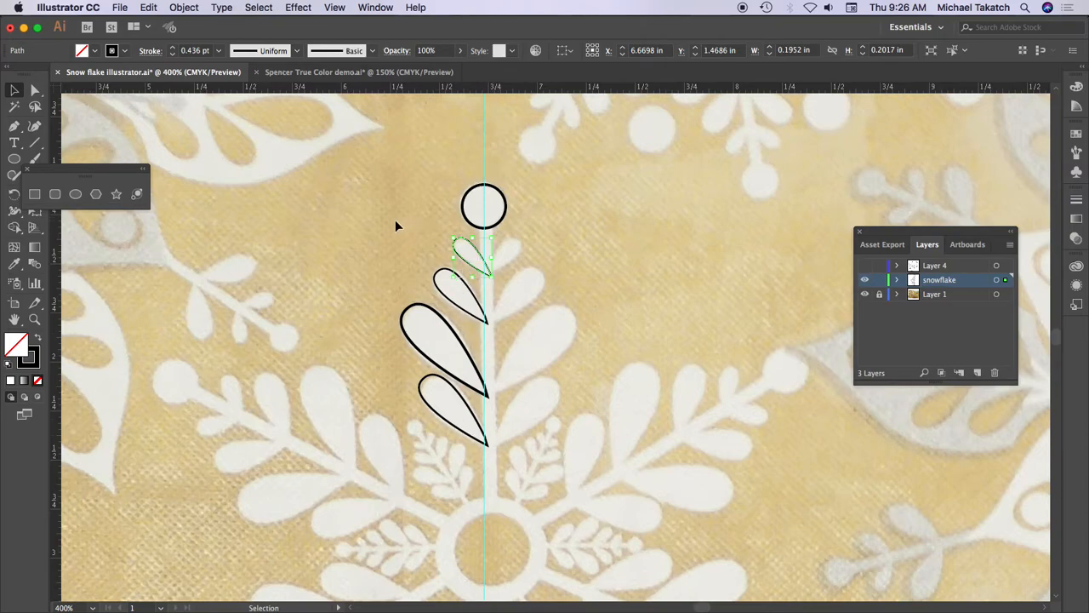
# - Set the stroke weight of the circle and all four leaf outlines to 1 pt
pyautogui.moveTo(403, 201); pyautogui.dragTo(520, 442)
pyautogui.click(220, 52)
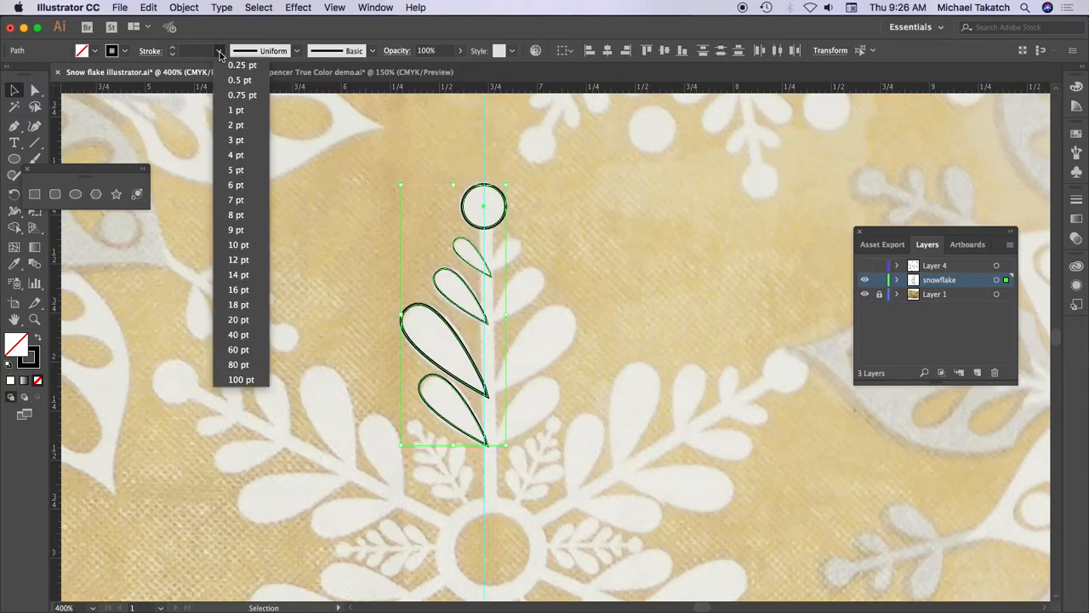
pyautogui.click(243, 109)
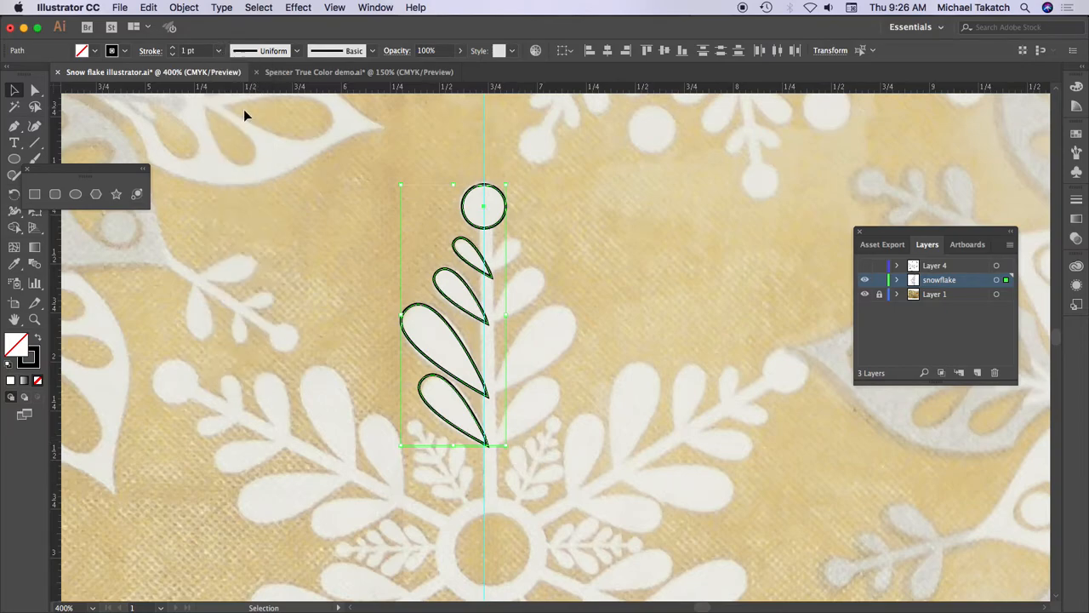
pyautogui.click(364, 236)
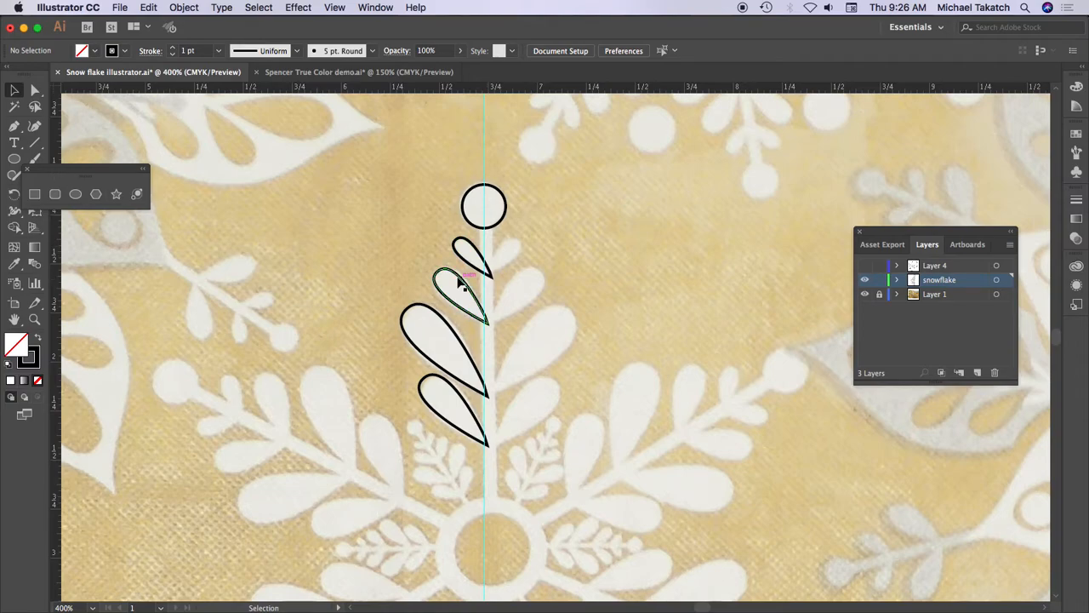
# - Float the shape and rotate/reflect tool sets beside the artwork and group the four leaf outlines
pyautogui.moveTo(393, 238); pyautogui.dragTo(499, 432)
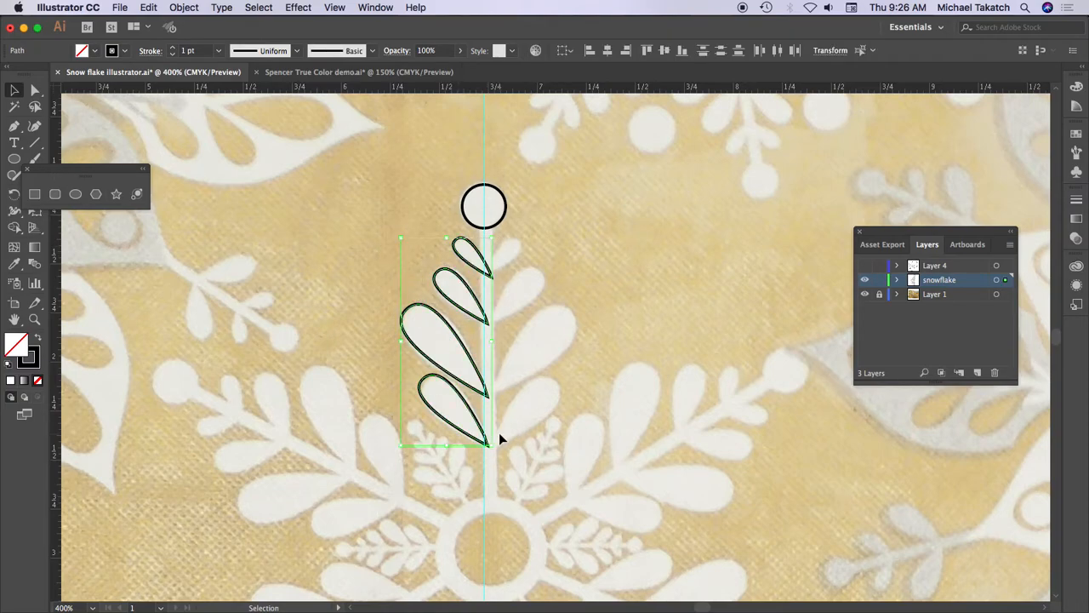
pyautogui.moveTo(14, 194); pyautogui.dragTo(141, 196)
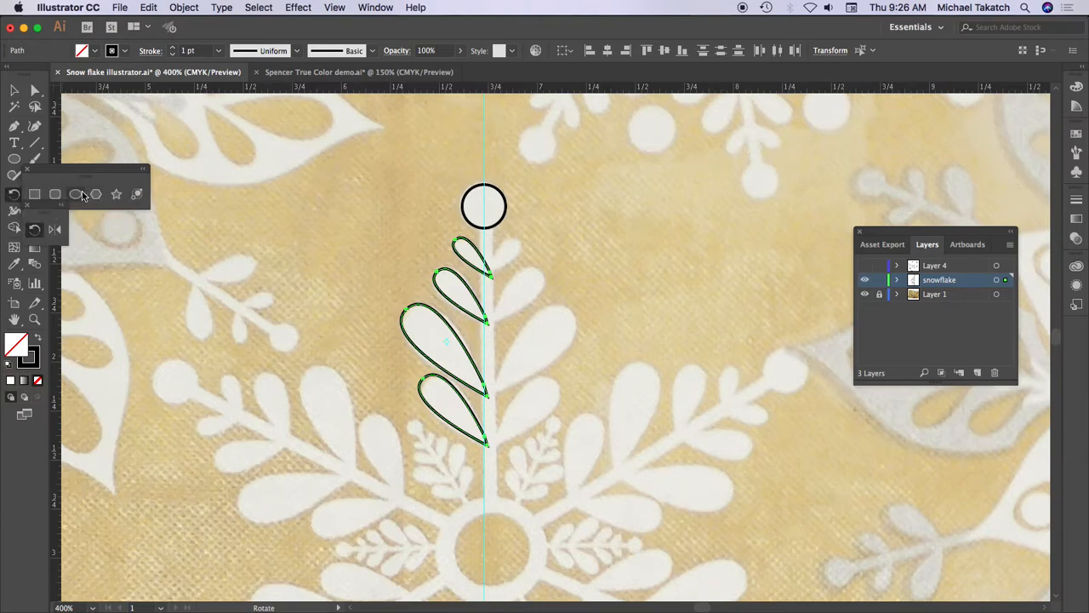
pyautogui.moveTo(71, 174); pyautogui.dragTo(114, 155)
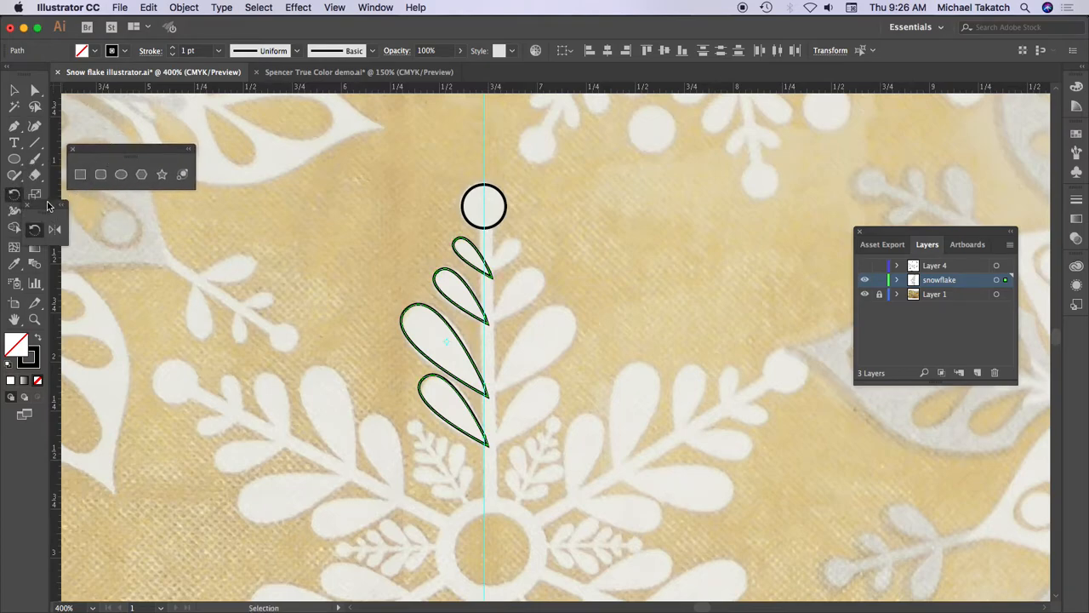
pyautogui.moveTo(49, 211); pyautogui.dragTo(126, 230)
pyautogui.click(132, 250)
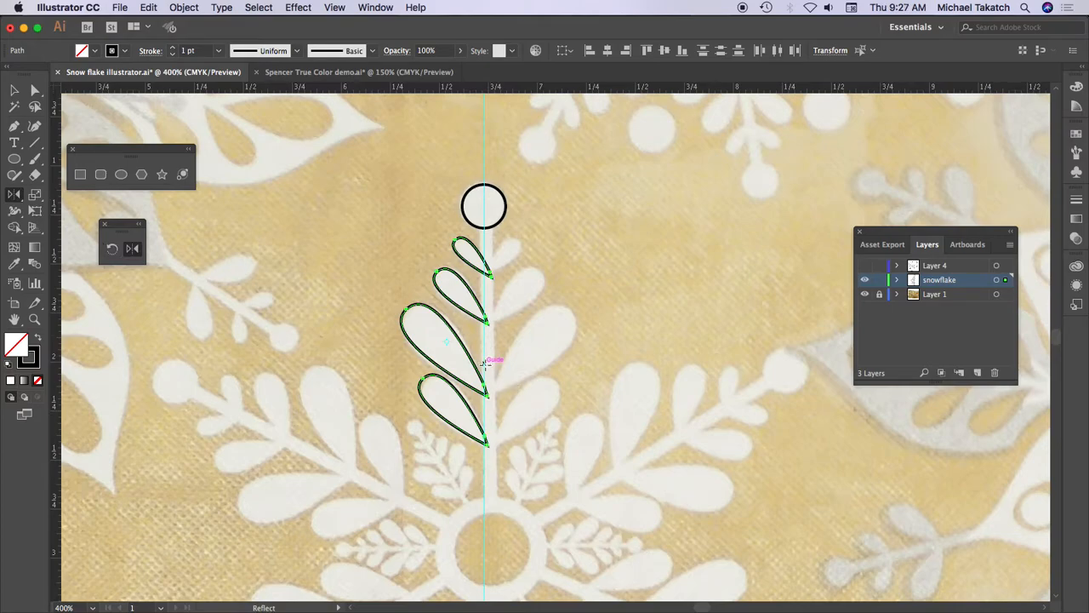
pyautogui.press('super+g')
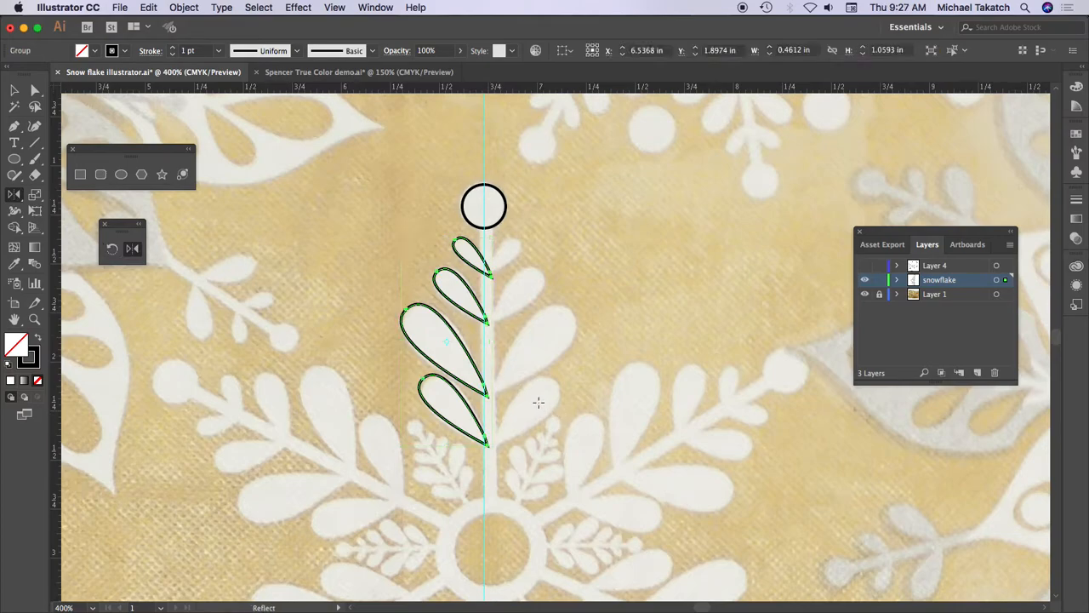
# - Reflect the leaf group across the vertical axis about a point on the guide, with the preview enabled
pyautogui.keyDown('alt'); pyautogui.click(484, 337); pyautogui.keyUp('alt')
pyautogui.moveTo(232, 211); pyautogui.dragTo(760, 169)
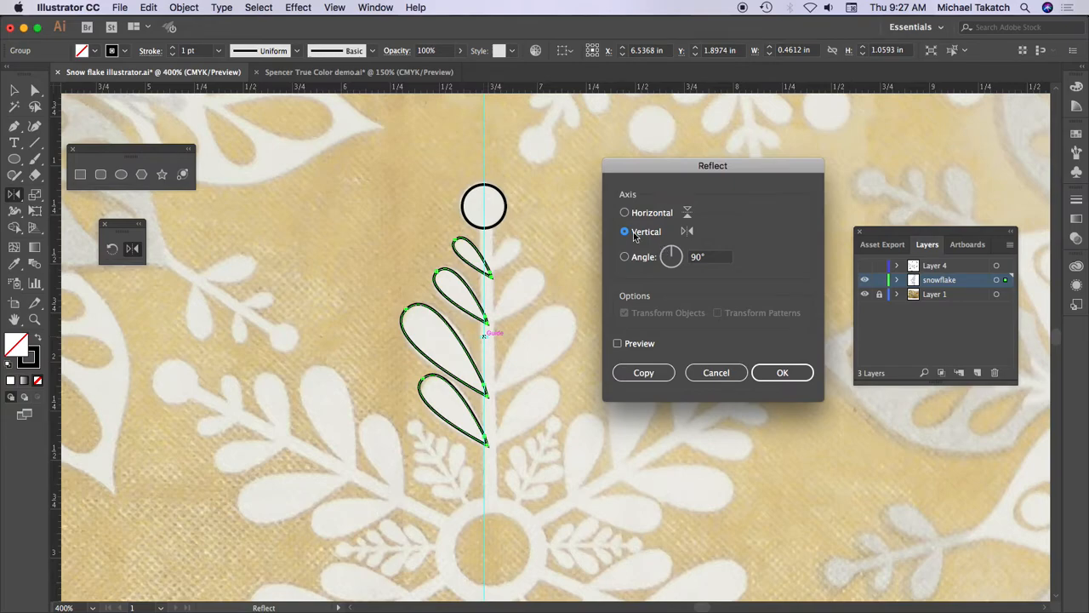
pyautogui.click(619, 344)
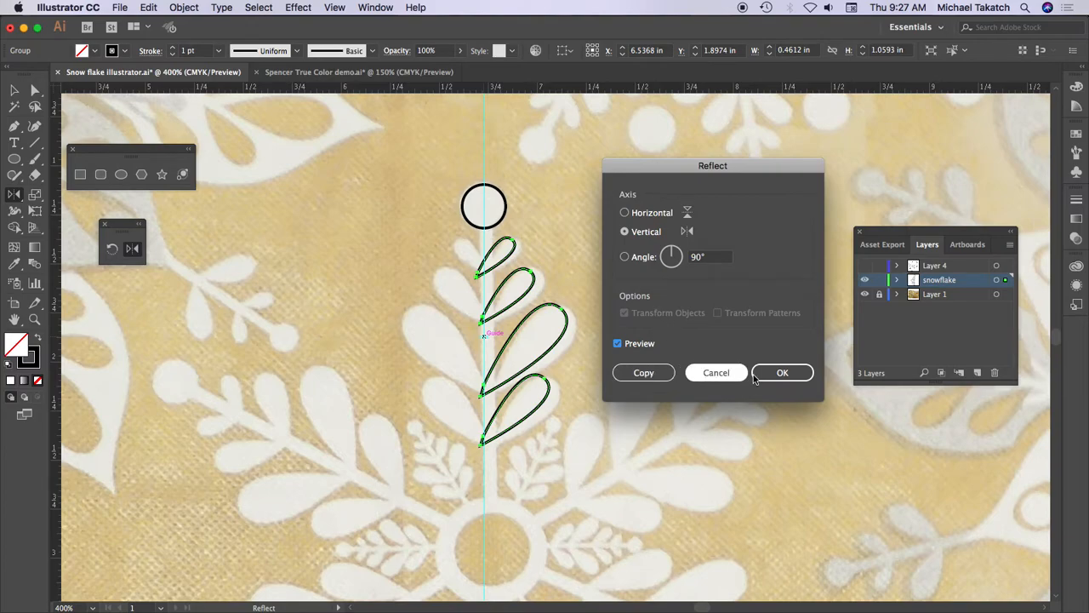
pyautogui.click(779, 374)
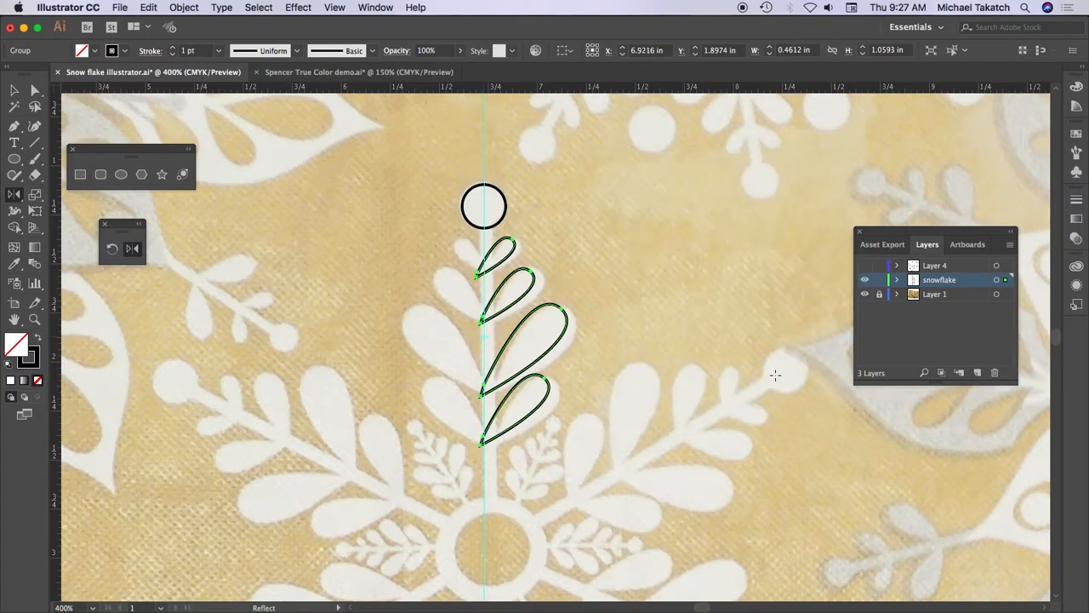
# - Undo the last reflection and reflect a copy of the leaf group across the vertical axis about the guide
pyautogui.press('super+z')
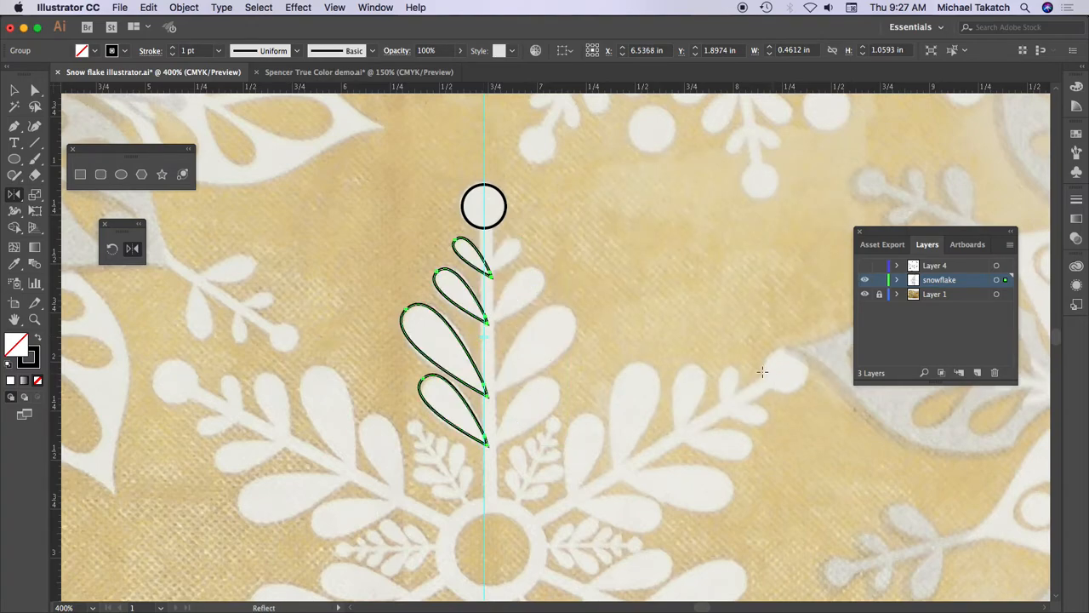
pyautogui.keyDown('alt'); pyautogui.click(483, 341); pyautogui.keyUp('alt')
pyautogui.click(644, 372)
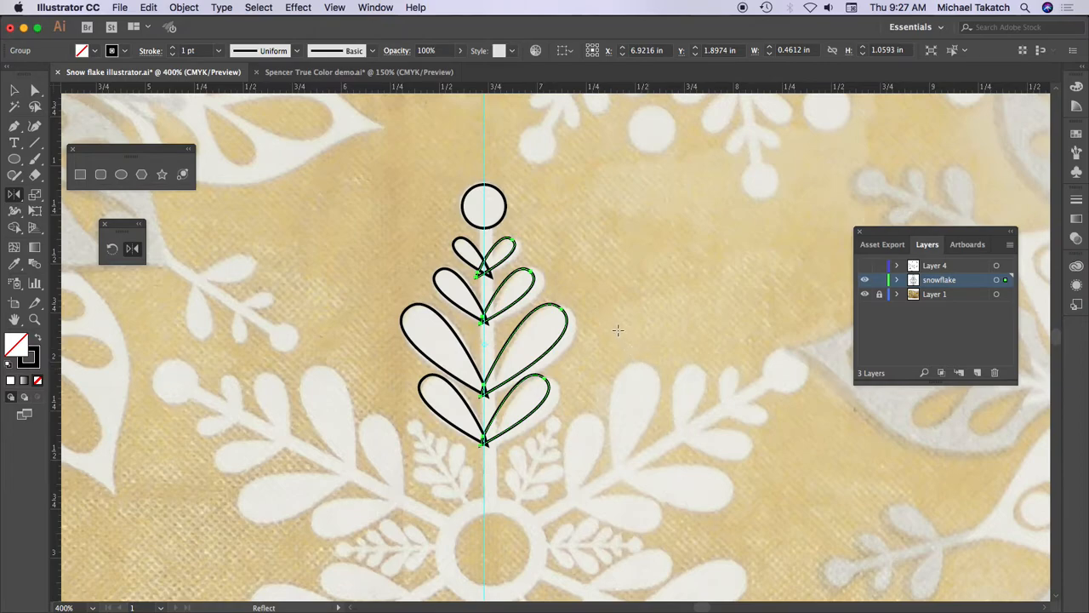
# - Nudge the mirrored leaf group right until it matches the right-hand leaves of the upper arm in the photo
pyautogui.press('v')
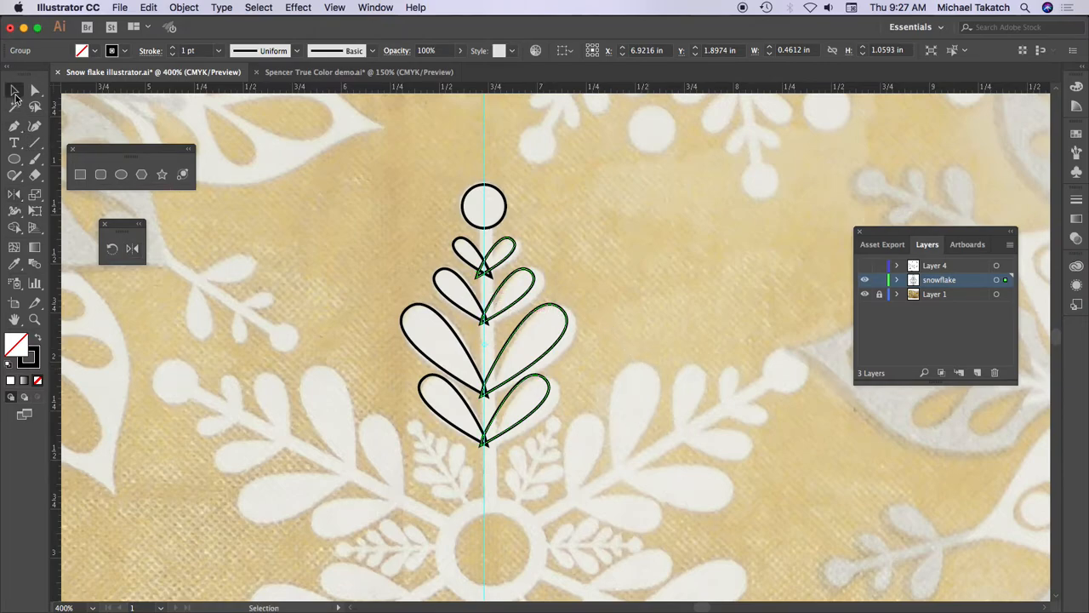
pyautogui.press('Right')
pyautogui.press('Right')
pyautogui.press('Right')
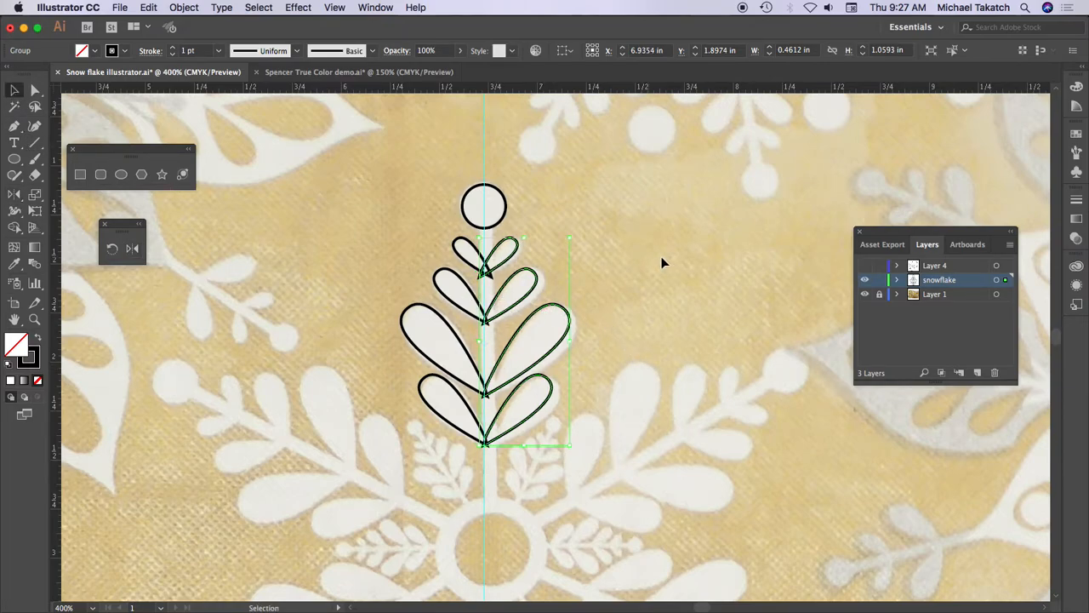
pyautogui.press('Right')
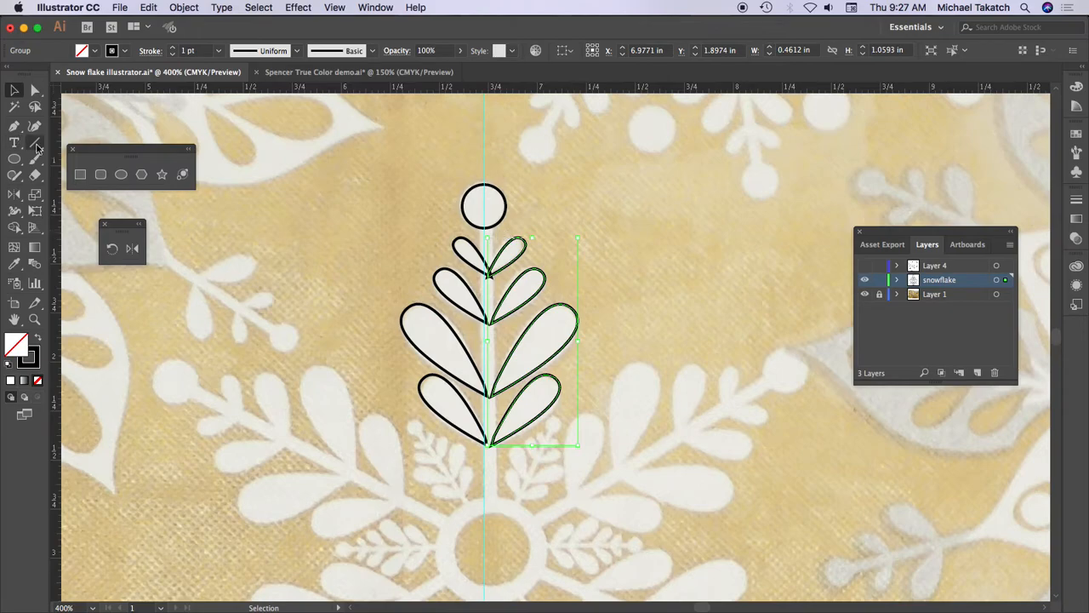
# - Draw a rectangular stem about 0.04 in wide and 1.43 in tall from the circle down to the snowflake's central ring
pyautogui.click(80, 173)
pyautogui.moveTo(483, 223); pyautogui.dragTo(493, 503)
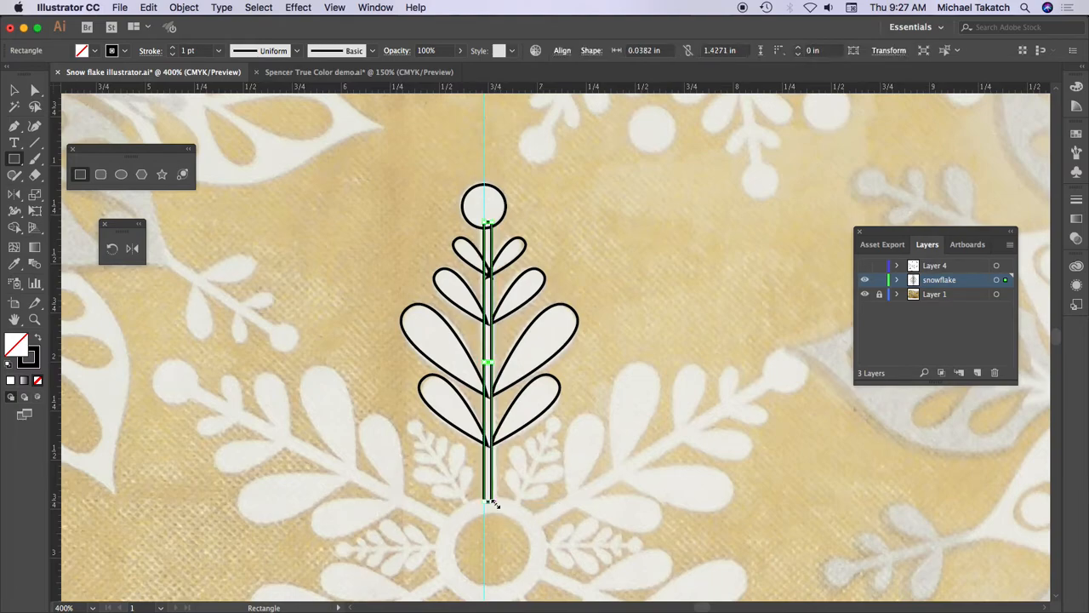
pyautogui.click(14, 89)
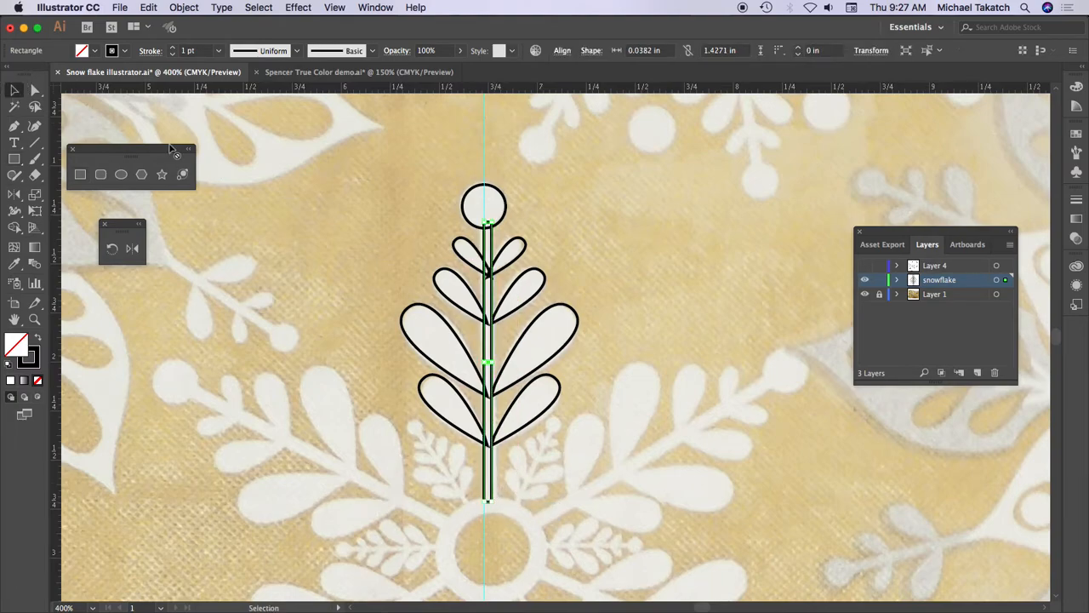
# - Align the circle and stem on their horizontal centers and nudge both right to sit midway between the leaf groups
pyautogui.moveTo(495, 213); pyautogui.dragTo(510, 228)
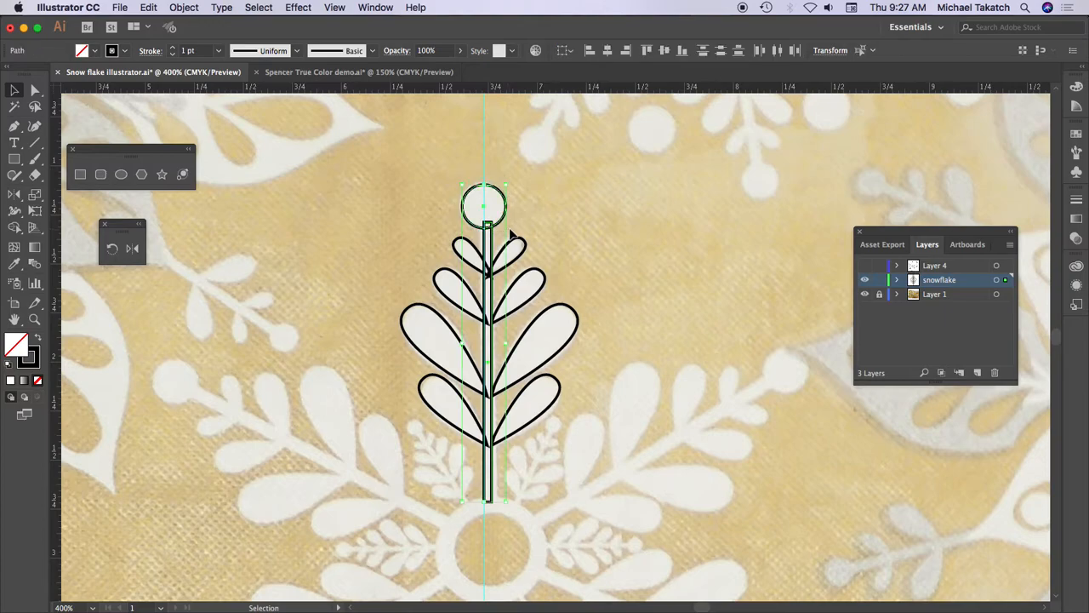
pyautogui.click(608, 51)
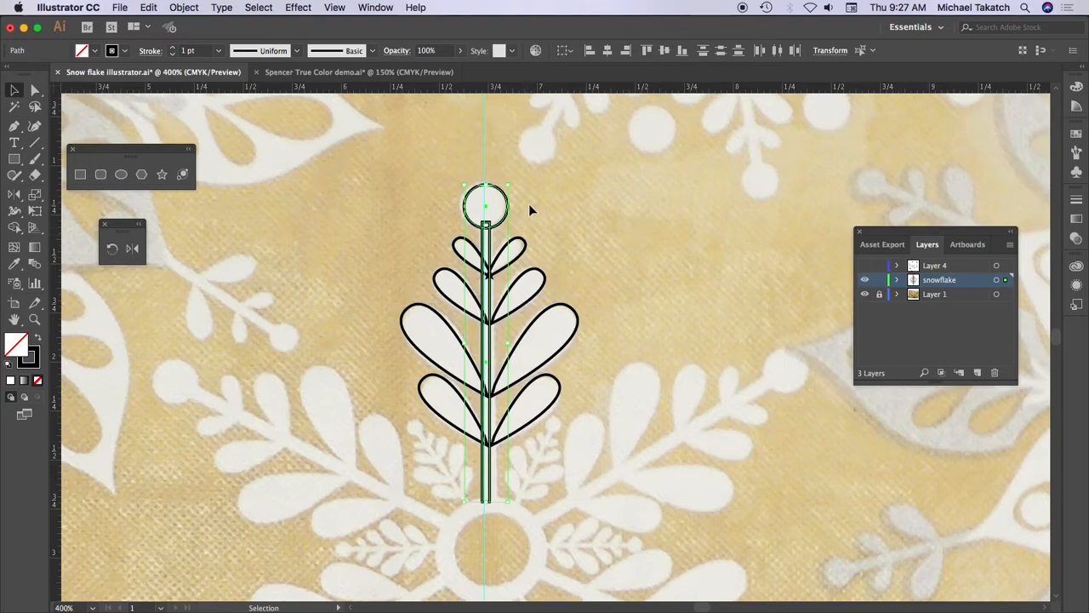
pyautogui.press('Right')
pyautogui.press('Right')
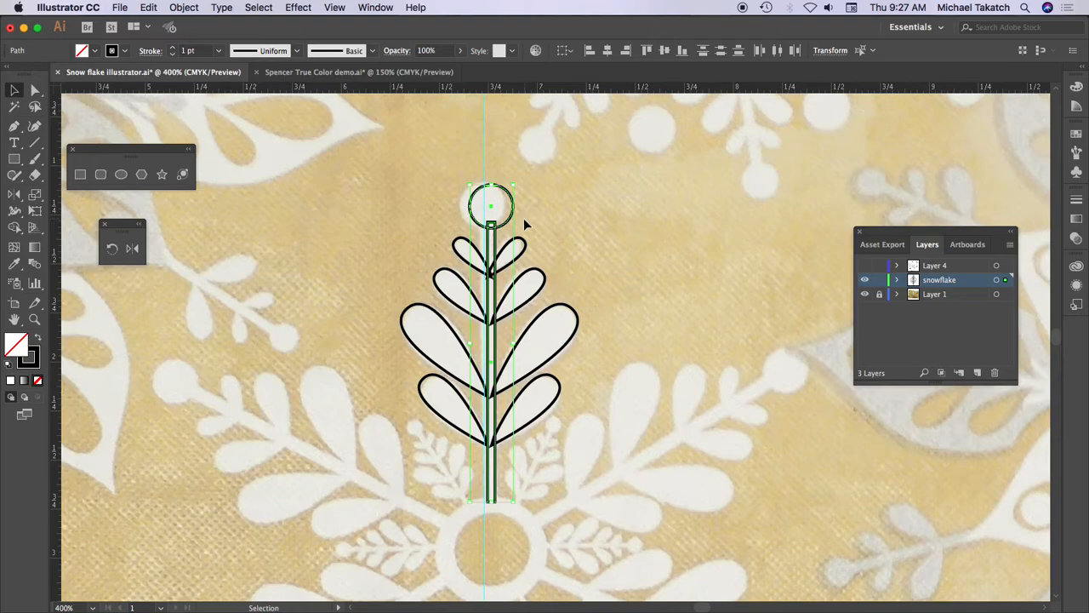
# - Group the circle and stem, test the group by moving it aside, and undo the move
pyautogui.click(443, 177)
pyautogui.moveTo(482, 189); pyautogui.dragTo(321, 182)
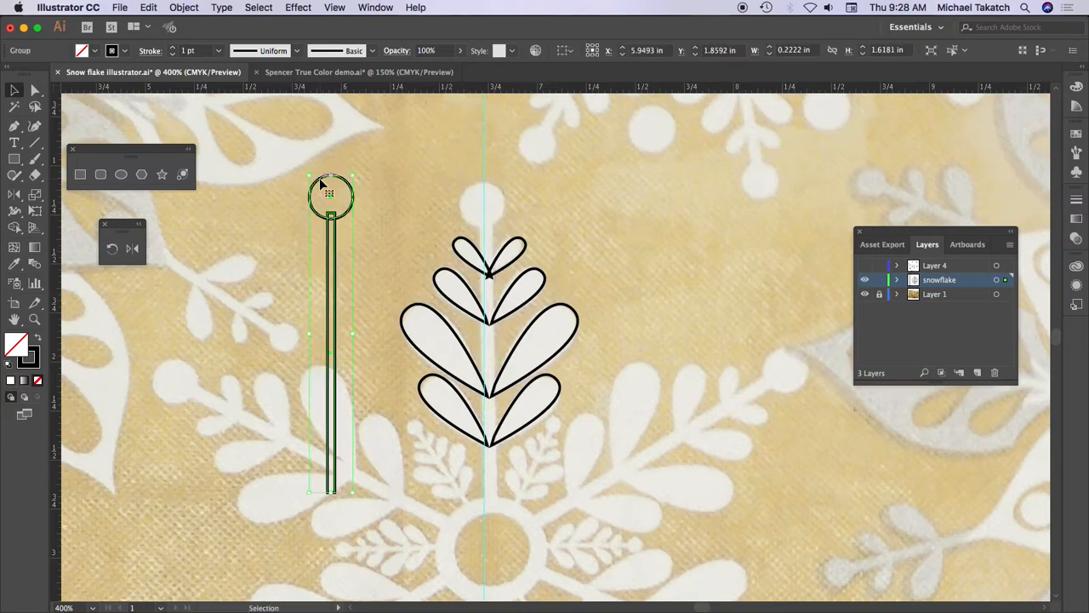
pyautogui.press('super+z')
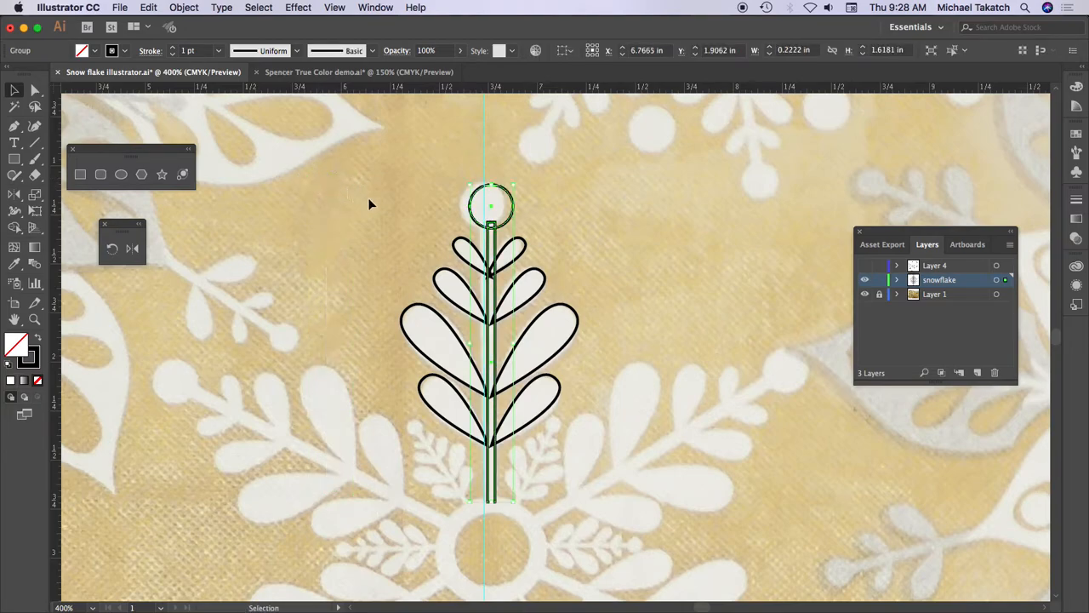
# - Group the left and right leaf groups together, test the group by moving it aside, and undo the move
pyautogui.click(447, 289)
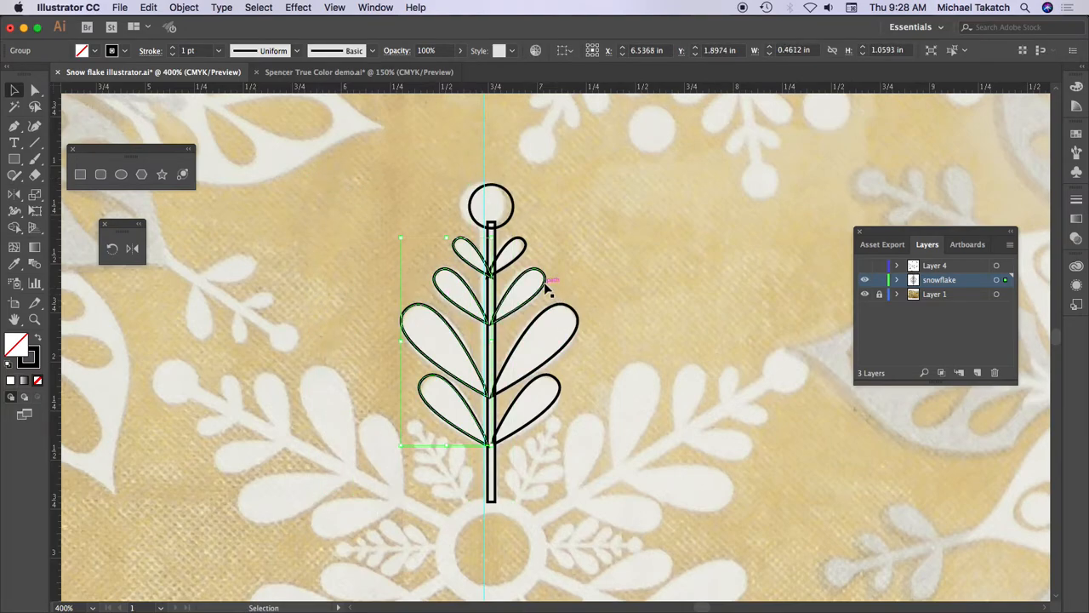
pyautogui.keyDown('shift'); pyautogui.click(547, 289); pyautogui.keyUp('shift')
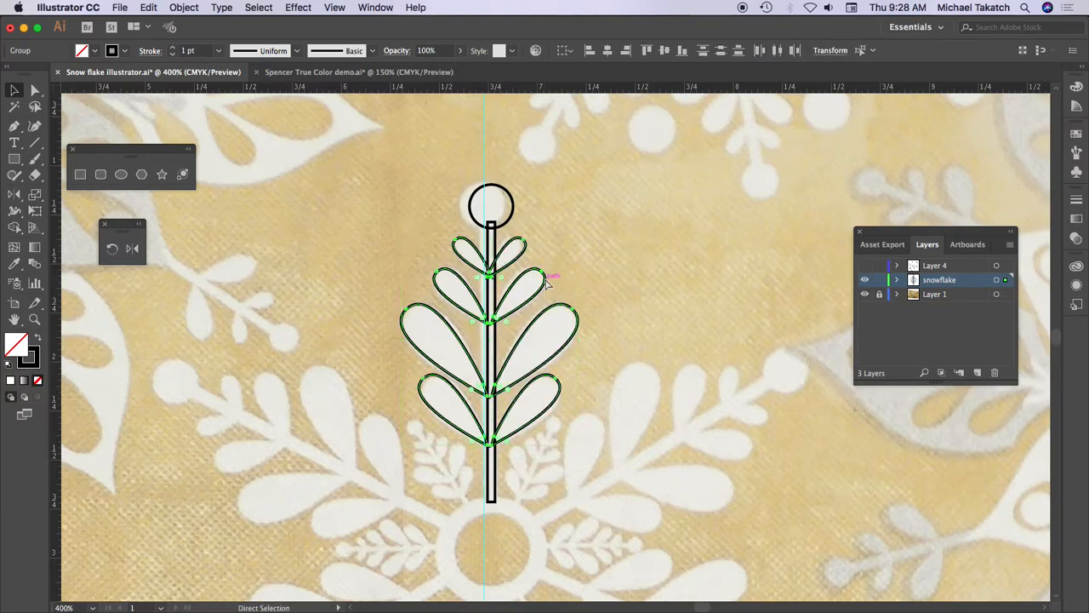
pyautogui.moveTo(553, 284); pyautogui.dragTo(420, 277)
pyautogui.press('super+z')
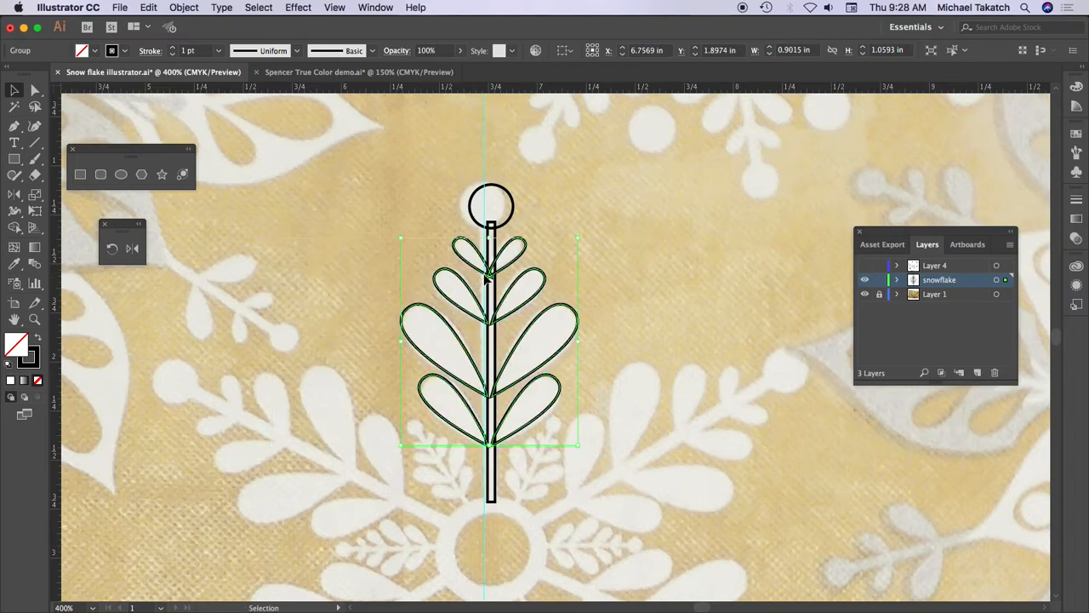
# - Align the leaf group and the circle-and-stem group on their horizontal centers and unite them into one outline with Pathfinder
pyautogui.keyDown('shift'); pyautogui.click(479, 198); pyautogui.keyUp('shift')
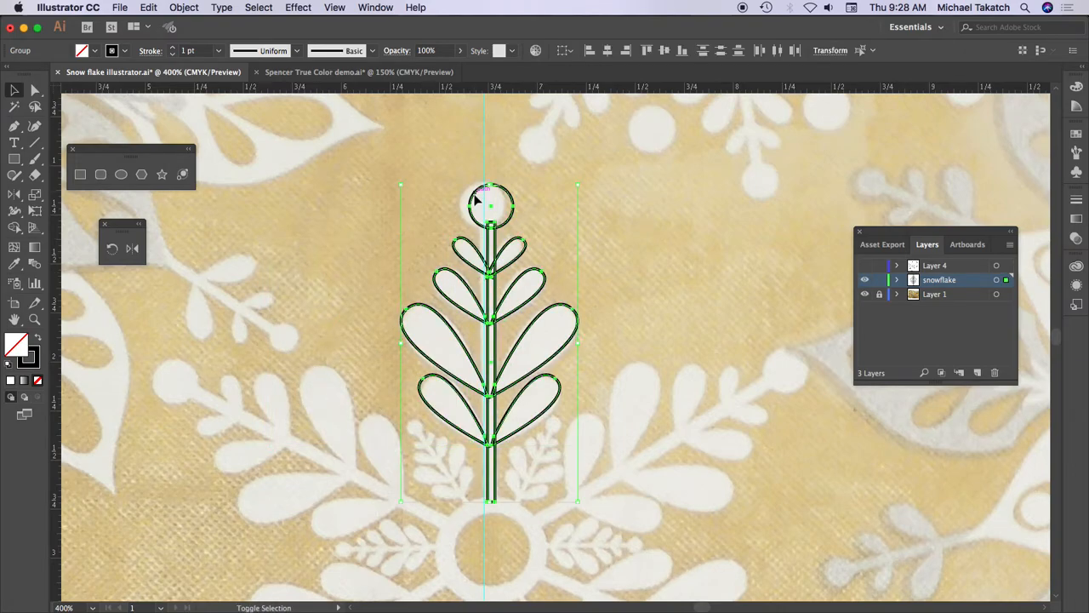
pyautogui.click(607, 51)
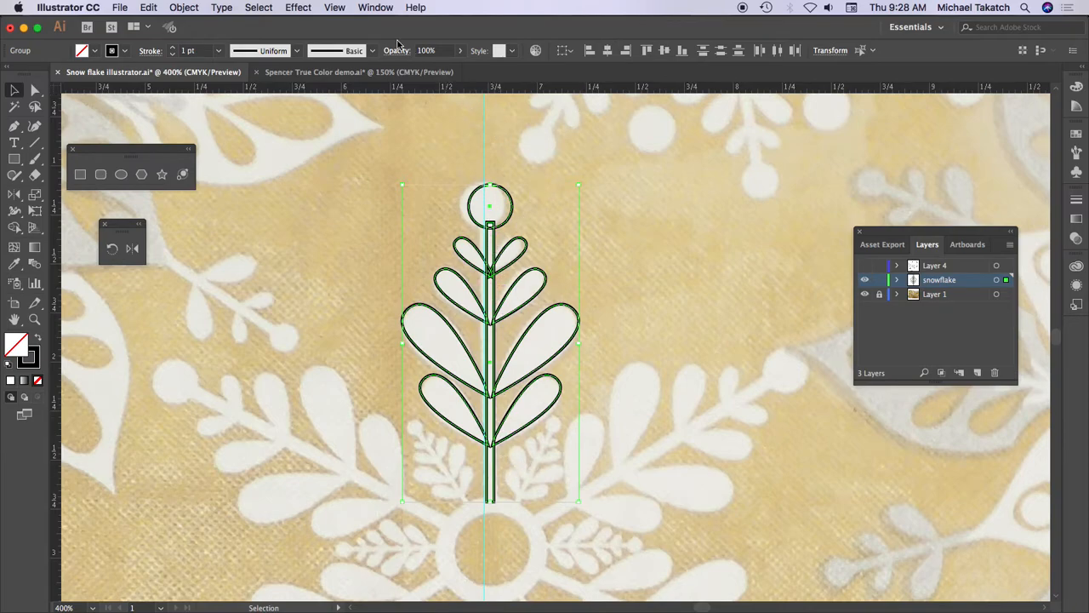
pyautogui.click(375, 7)
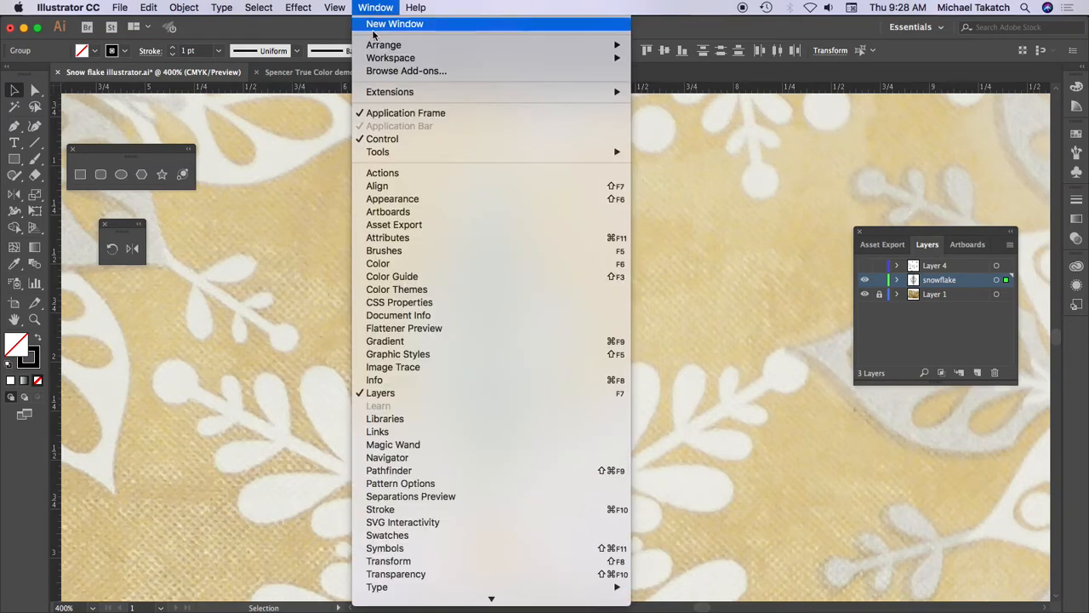
pyautogui.click(424, 473)
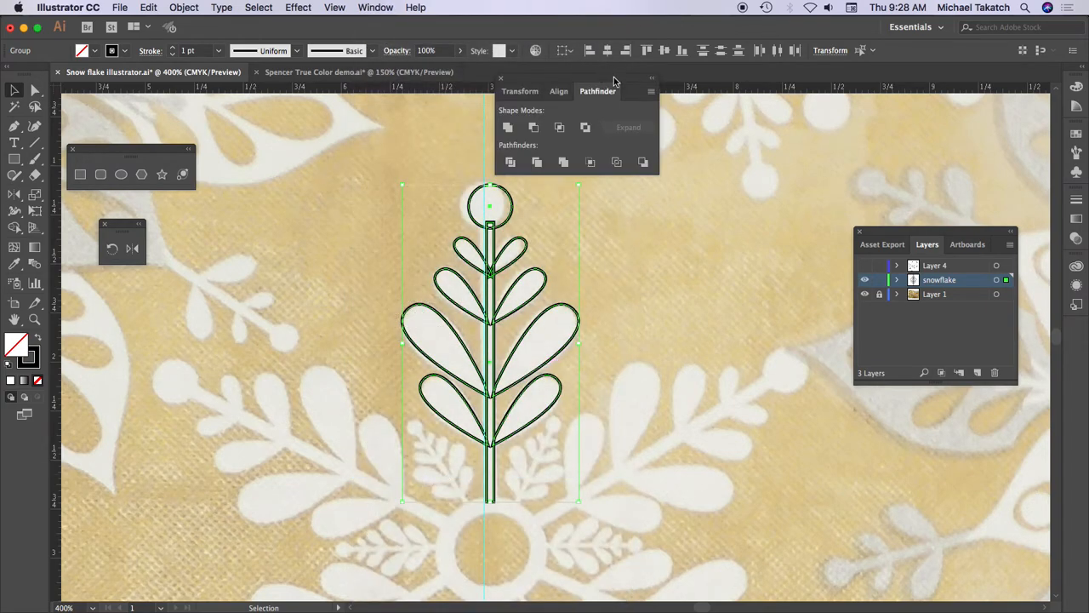
pyautogui.moveTo(614, 81); pyautogui.dragTo(730, 136)
pyautogui.click(625, 193)
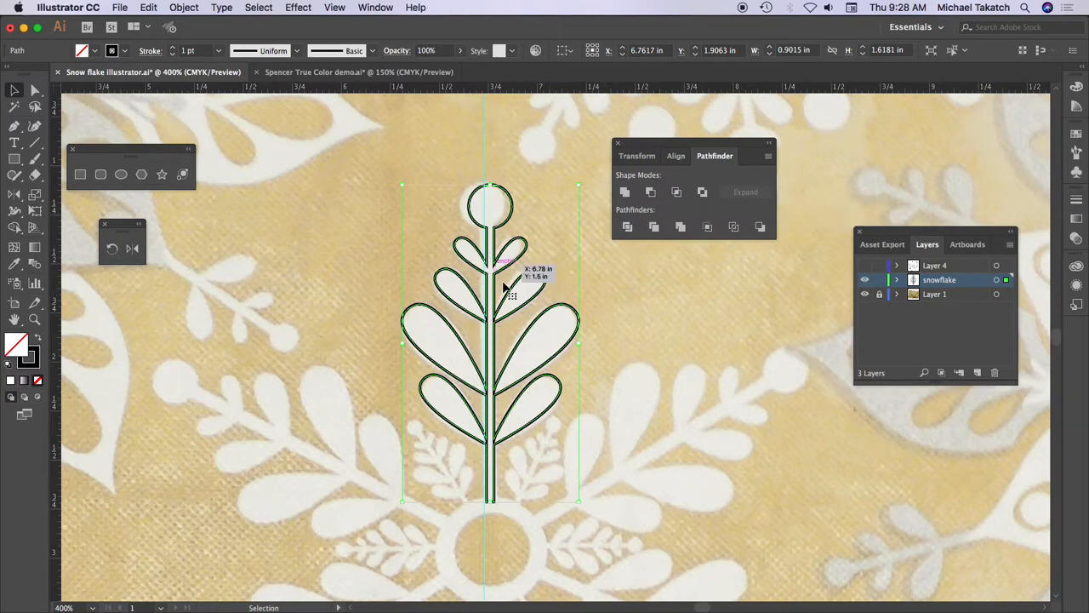
# - Try a 0.25 pt stroke weight on the united arm outline and undo it
pyautogui.press('super+equal')
pyautogui.press('super+equal')
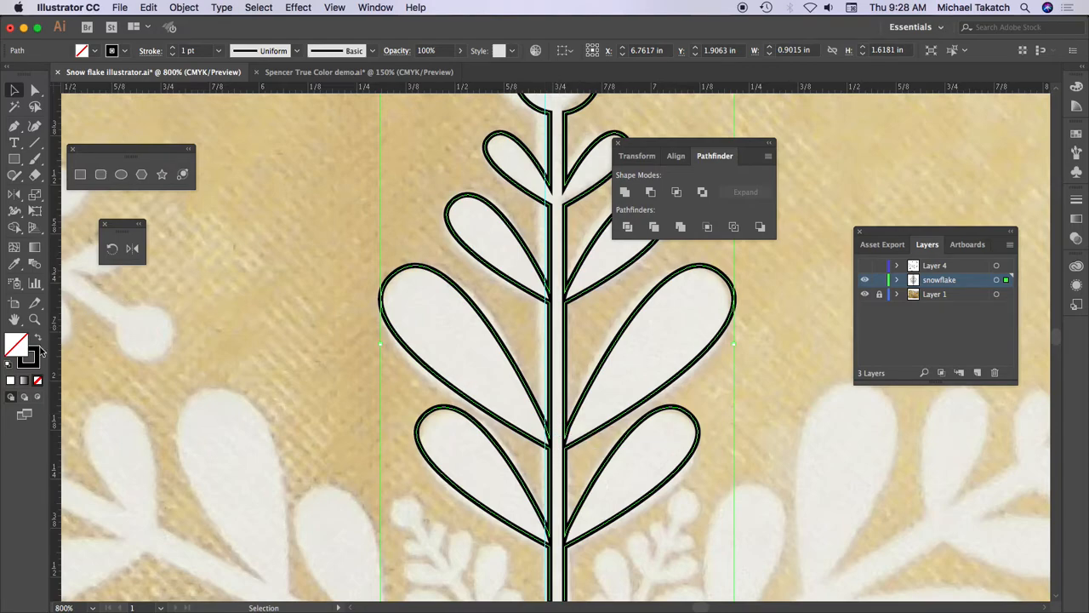
pyautogui.click(31, 358)
pyautogui.click(220, 51)
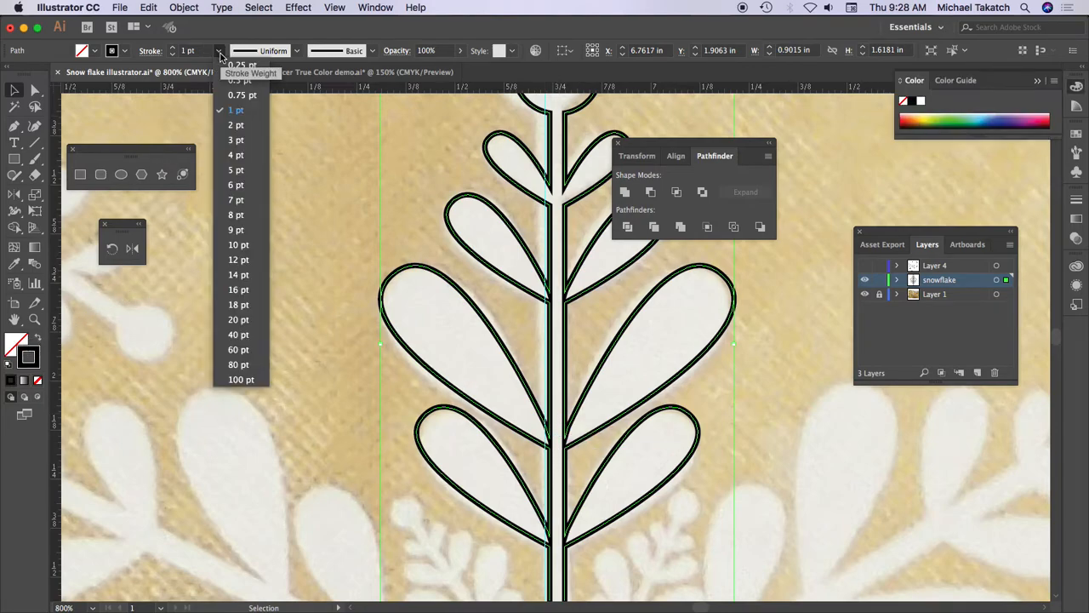
pyautogui.click(241, 65)
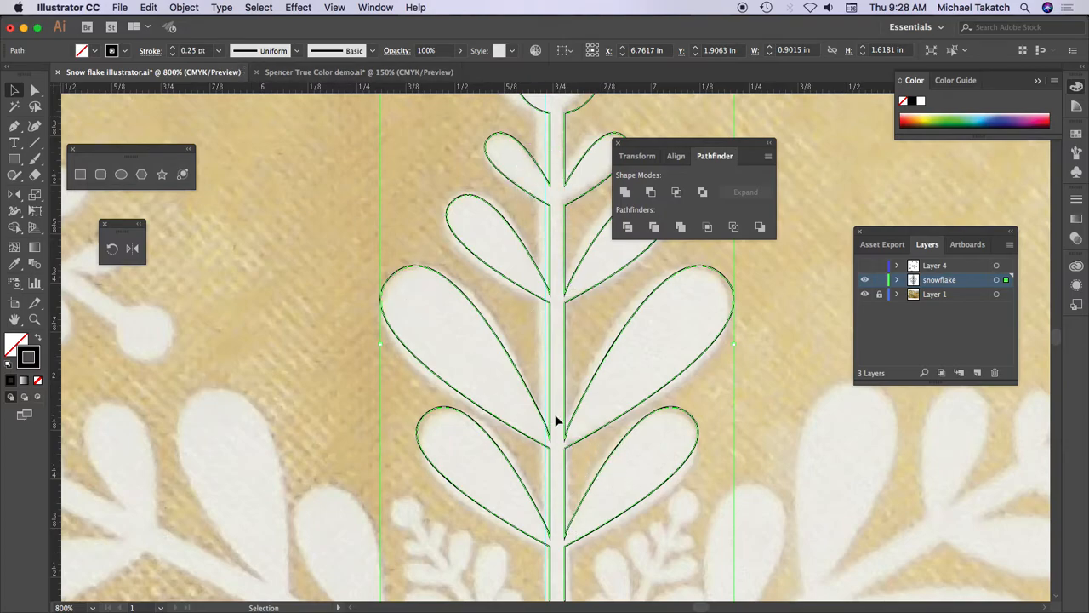
pyautogui.press('a')
pyautogui.press('super+z')
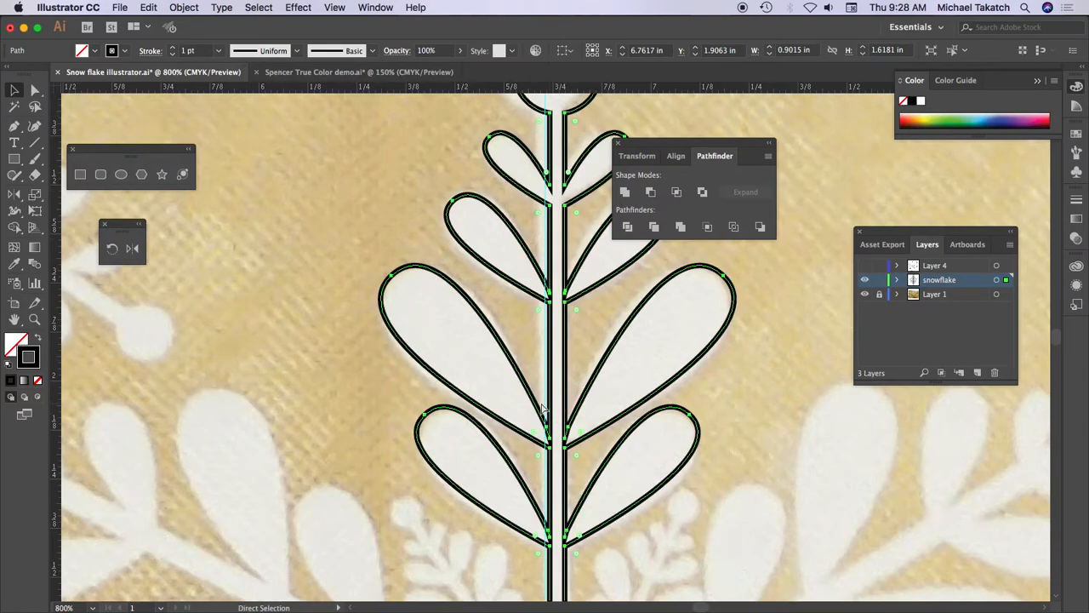
# - Draw a circle about 0.5 in across over the snowflake's central ring
pyautogui.press('super+minus')
pyautogui.press('super+minus')
pyautogui.press('super+minus')
pyautogui.press('super+minus')
pyautogui.press('v')
pyautogui.moveTo(566, 375); pyautogui.dragTo(471, 240)
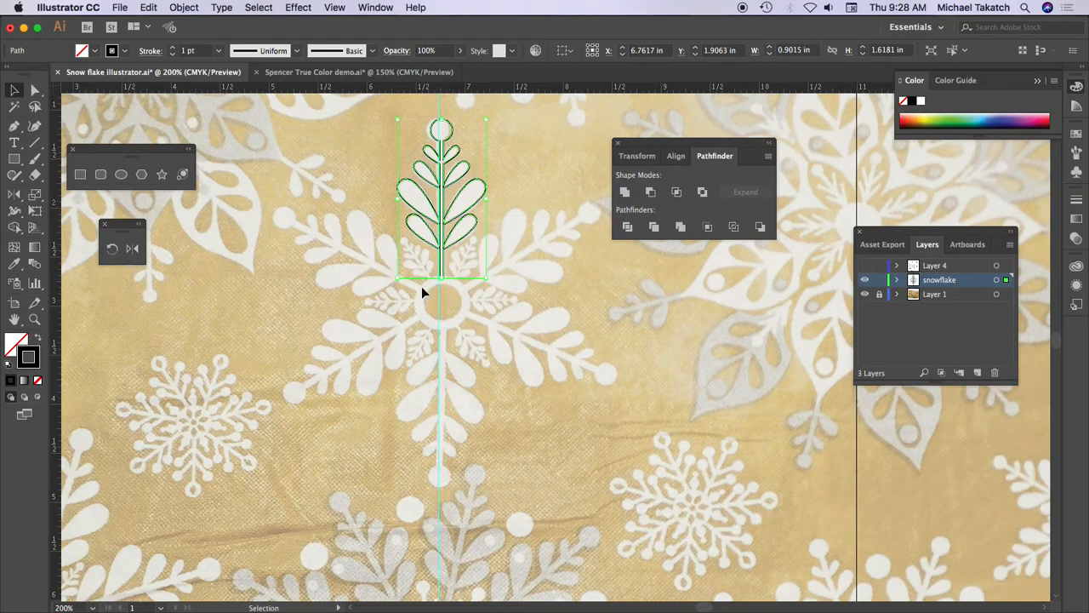
pyautogui.click(121, 174)
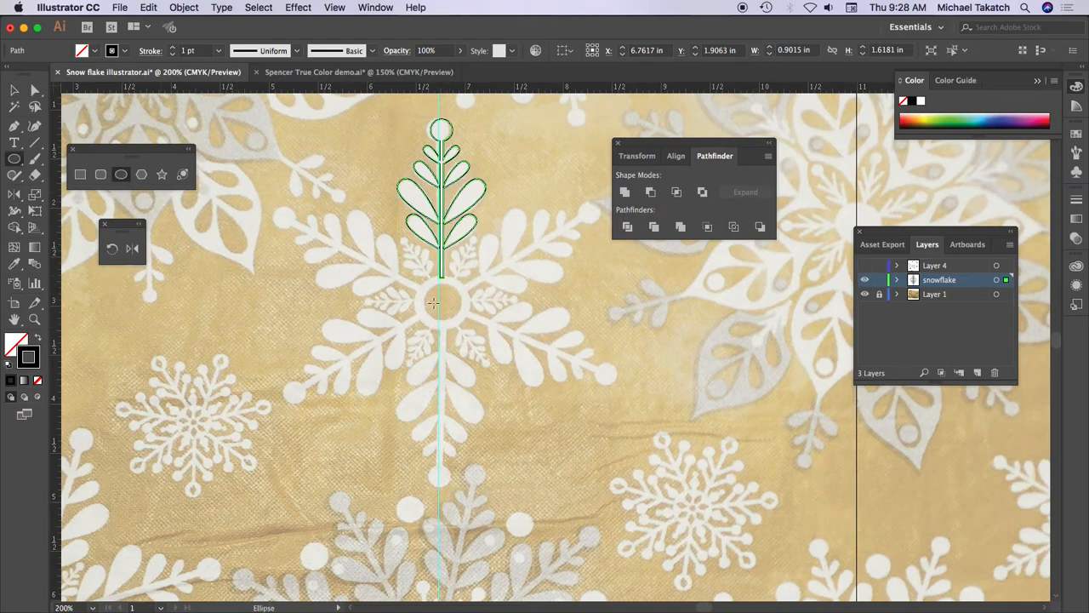
pyautogui.moveTo(429, 294); pyautogui.dragTo(471, 328)
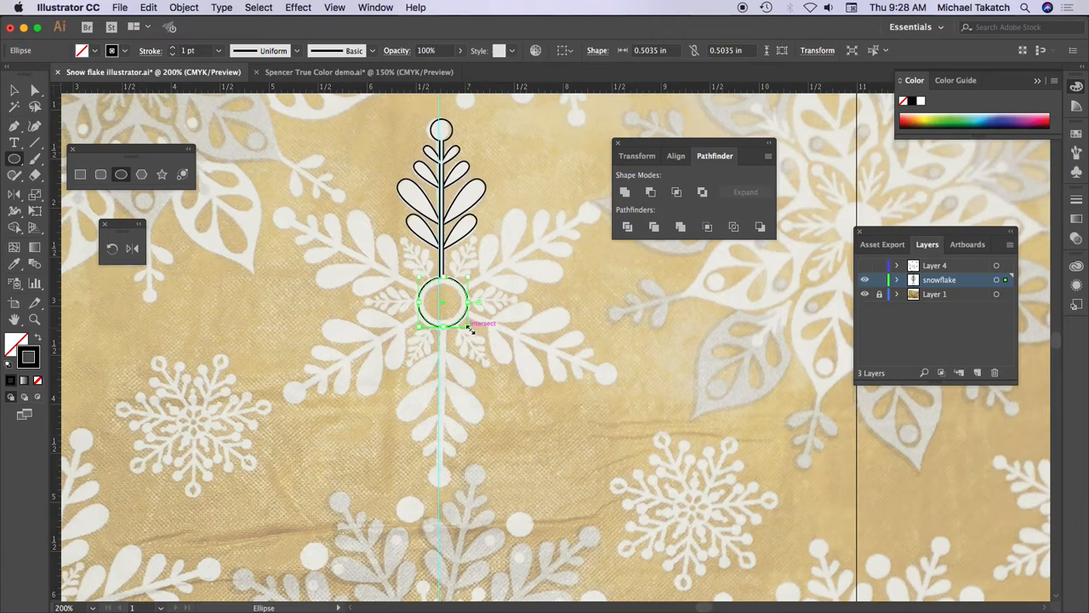
# - Set the central circle's stroke weight to 6 pt
pyautogui.click(173, 47)
pyautogui.click(174, 48)
pyautogui.click(174, 47)
pyautogui.click(174, 47)
pyautogui.click(174, 47)
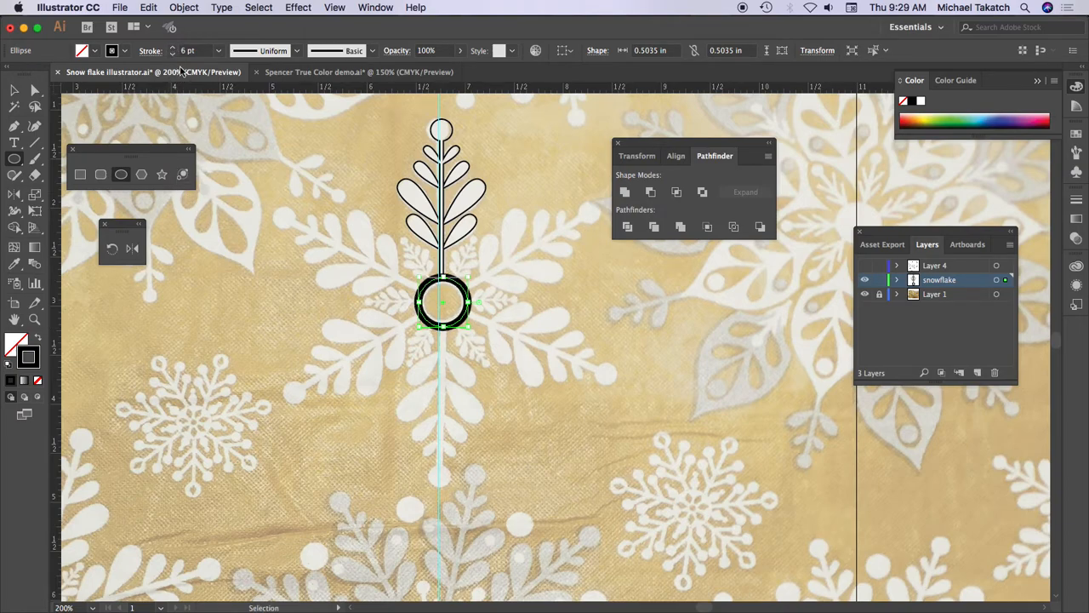
# - Outline the central circle's stroke and swap its fill and stroke, leaving a ring with a black outline and no fill
pyautogui.click(185, 8)
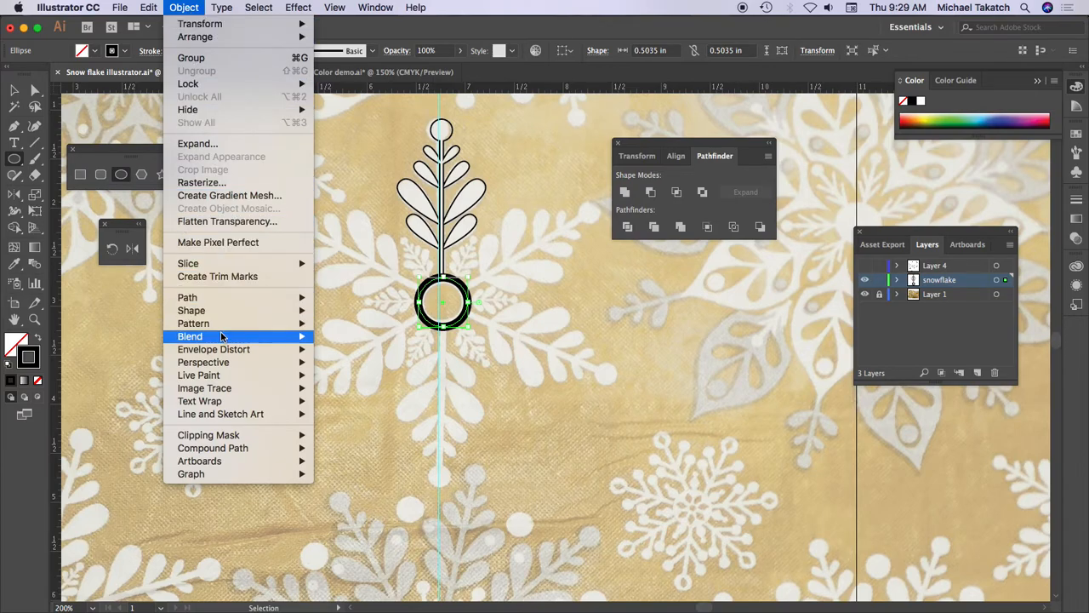
pyautogui.moveTo(222, 317)
pyautogui.click(390, 337)
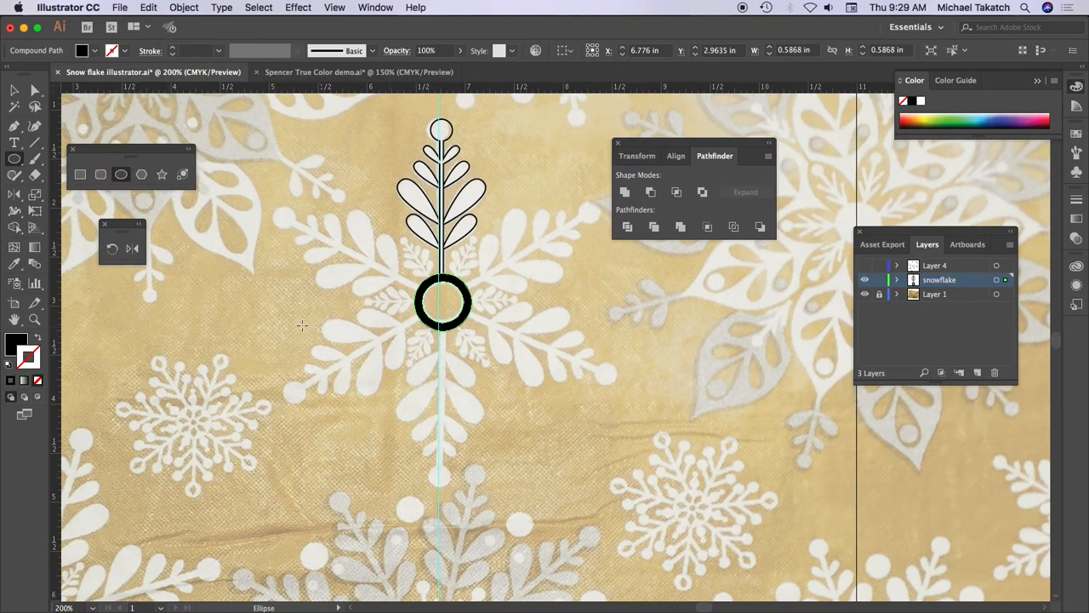
pyautogui.click(37, 338)
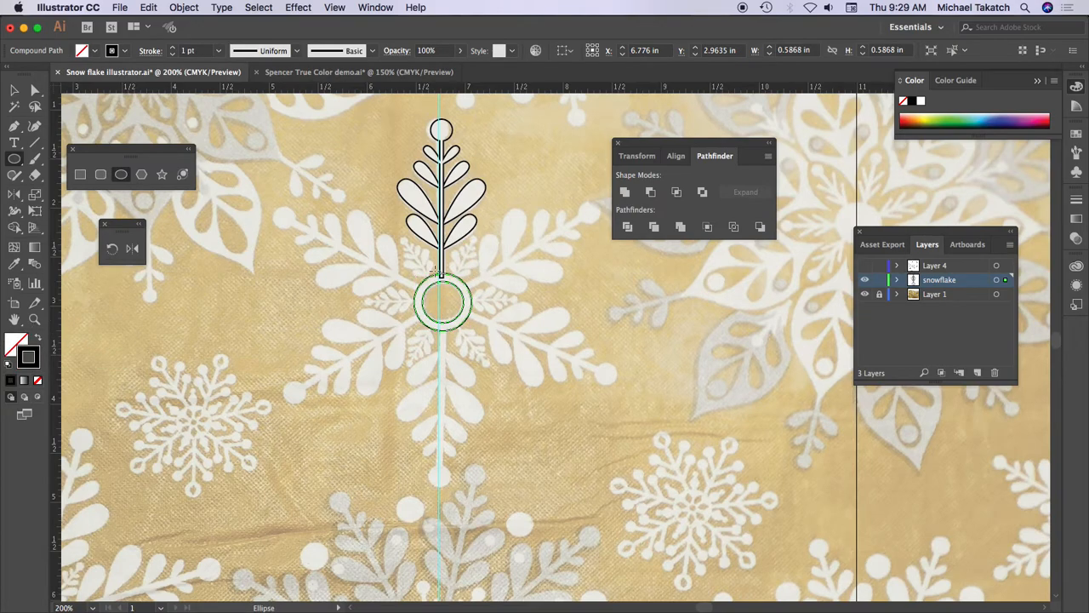
# - Try moving the ring and the arm away from their places as separate objects, and undo both moves
pyautogui.click(14, 90)
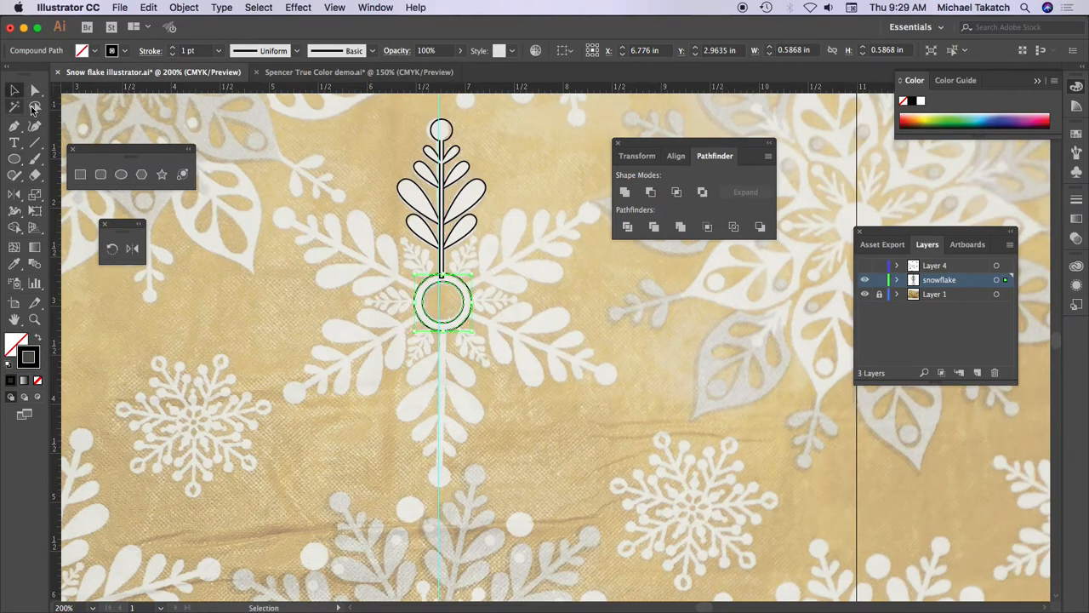
pyautogui.click(241, 267)
pyautogui.moveTo(454, 330); pyautogui.dragTo(437, 372)
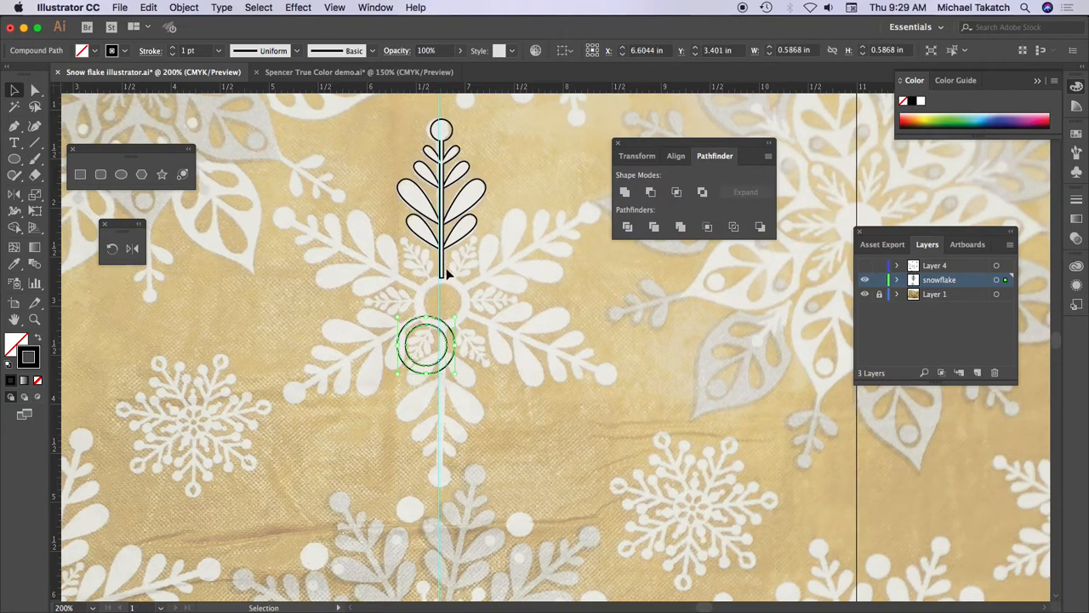
pyautogui.moveTo(444, 272); pyautogui.dragTo(475, 268)
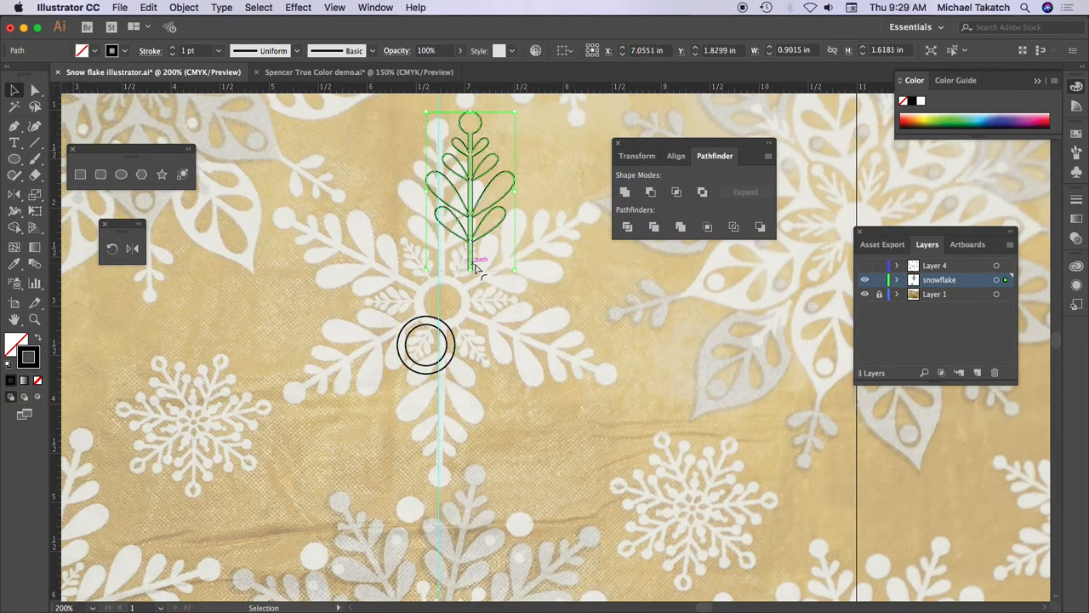
pyautogui.press('super+z')
pyautogui.press('super+z')
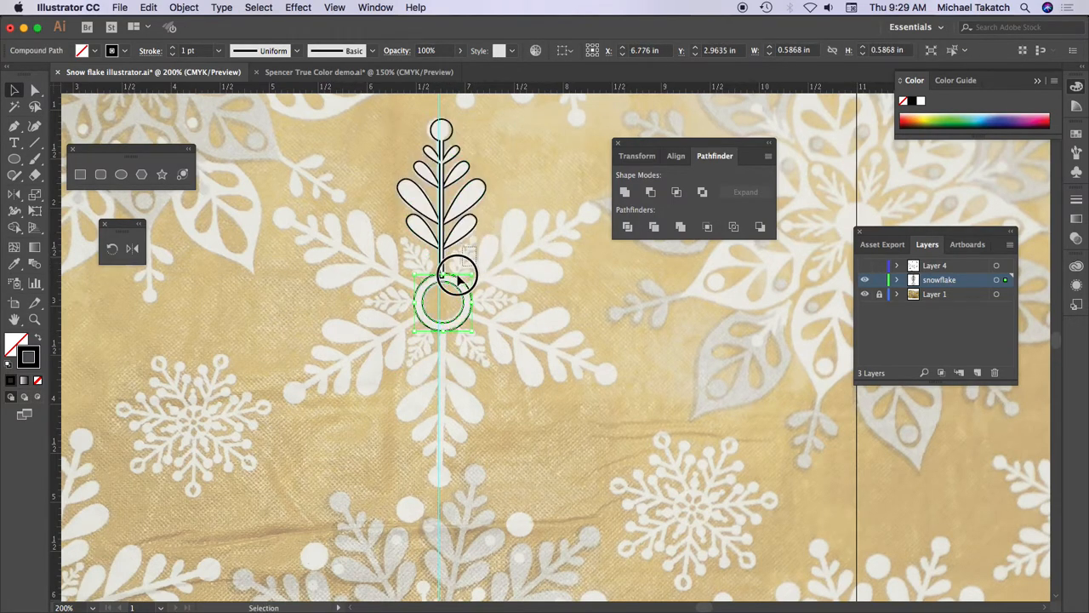
# - Align the arm and the central ring with each other on their horizontal centres
pyautogui.press('super+a')
pyautogui.click(608, 50)
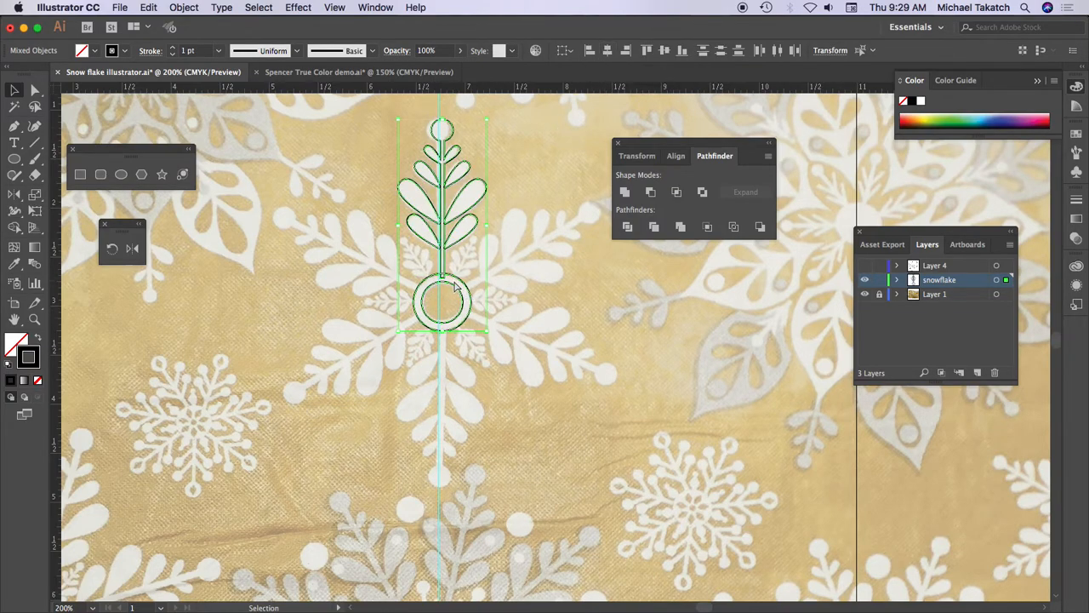
# - Place a horizontal guide through the centre of the ring
pyautogui.press('super+equal')
pyautogui.press('super+equal')
pyautogui.press('super+equal')
pyautogui.press('super+equal')
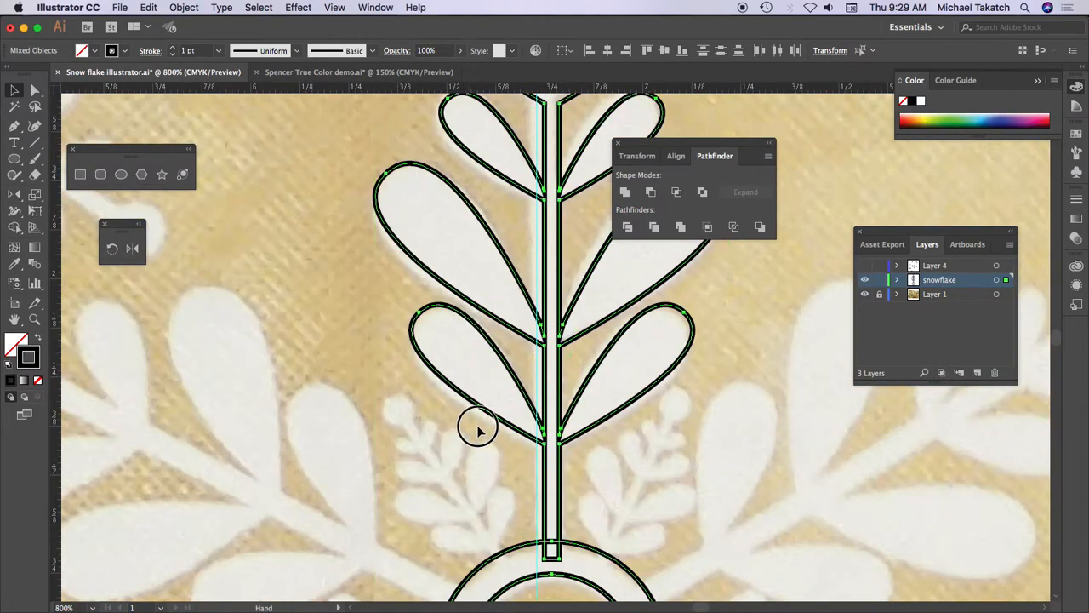
pyautogui.moveTo(478, 430); pyautogui.dragTo(370, 189)
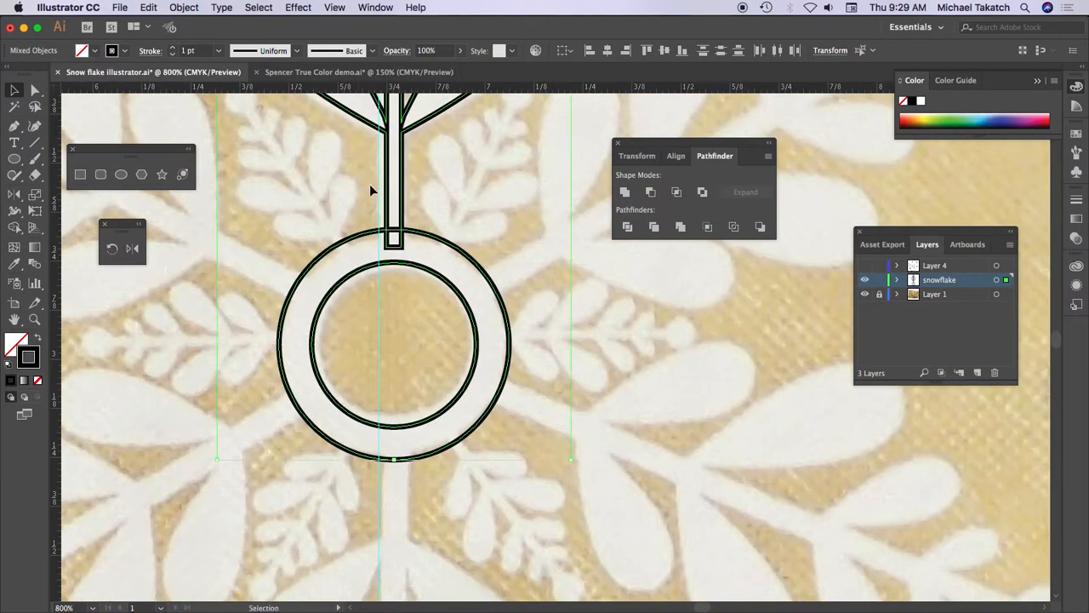
pyautogui.click(176, 277)
pyautogui.click(318, 263)
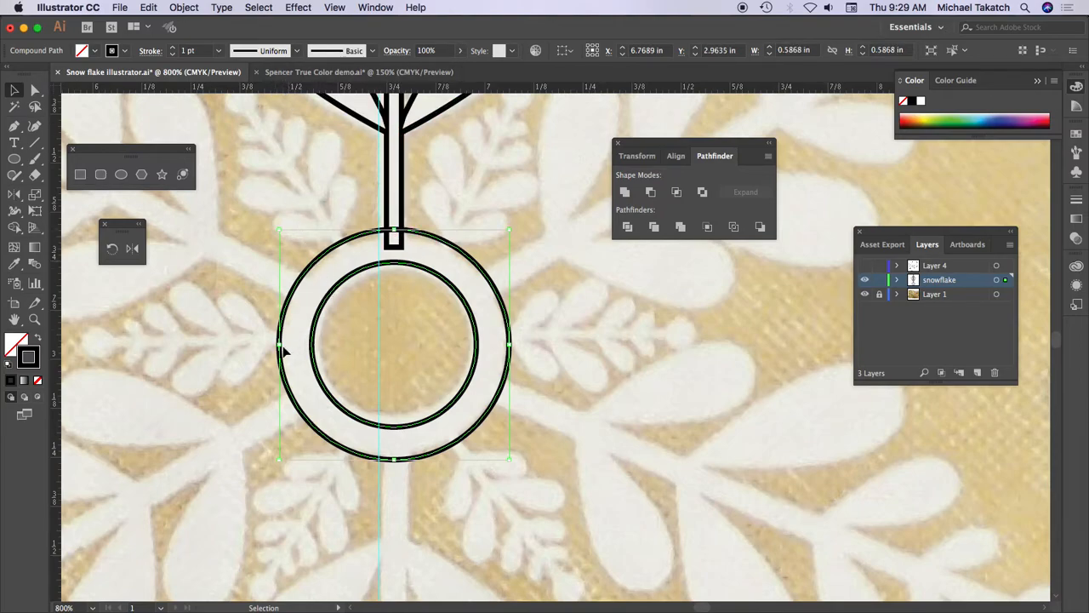
pyautogui.moveTo(316, 90); pyautogui.dragTo(328, 346)
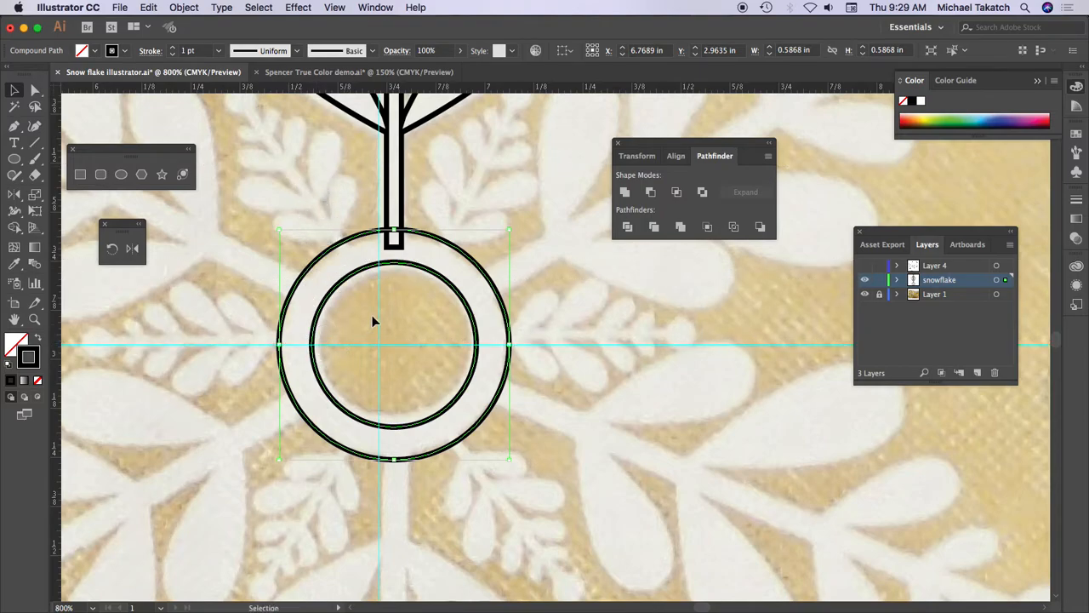
pyautogui.click(700, 329)
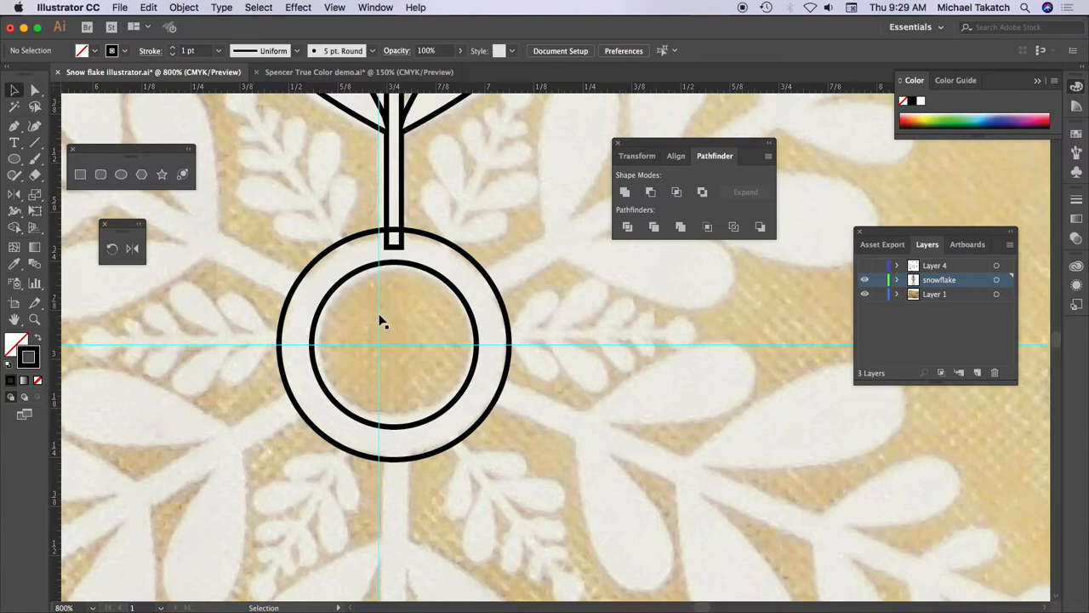
pyautogui.click(425, 272)
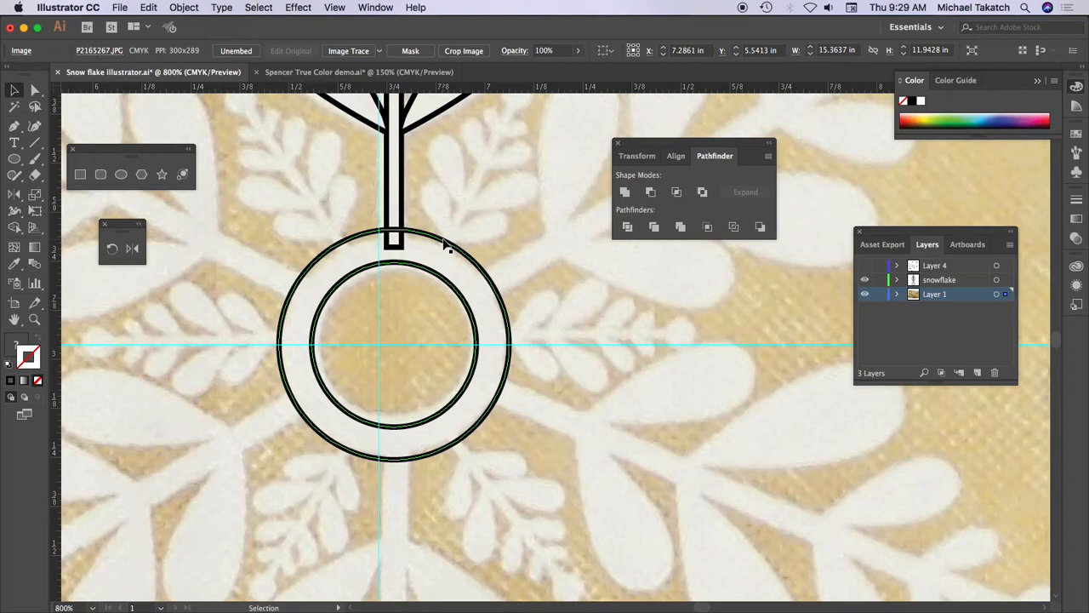
pyautogui.click(444, 245)
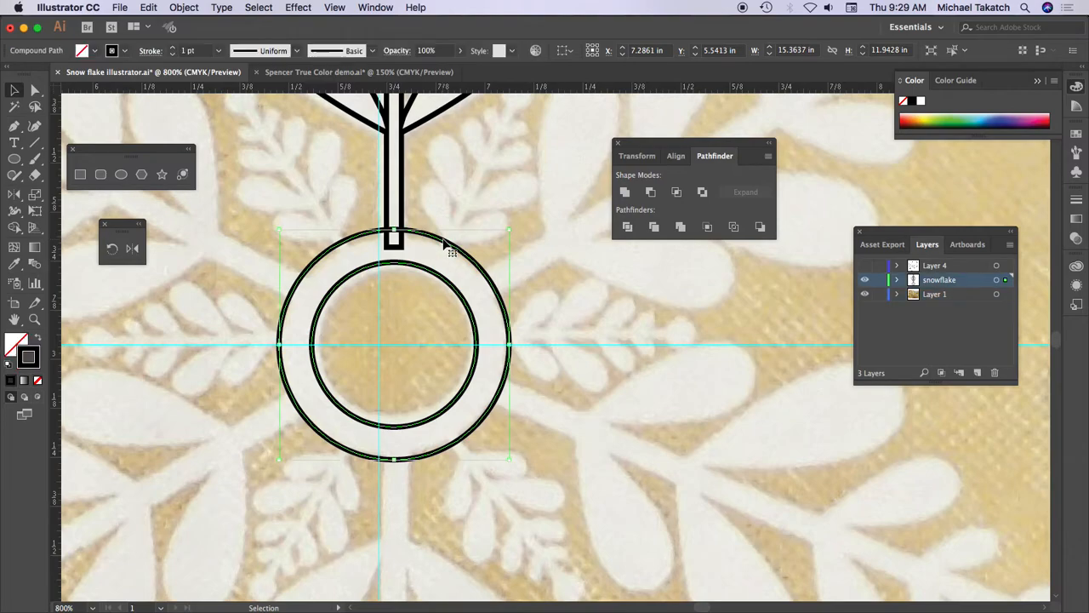
pyautogui.click(394, 295)
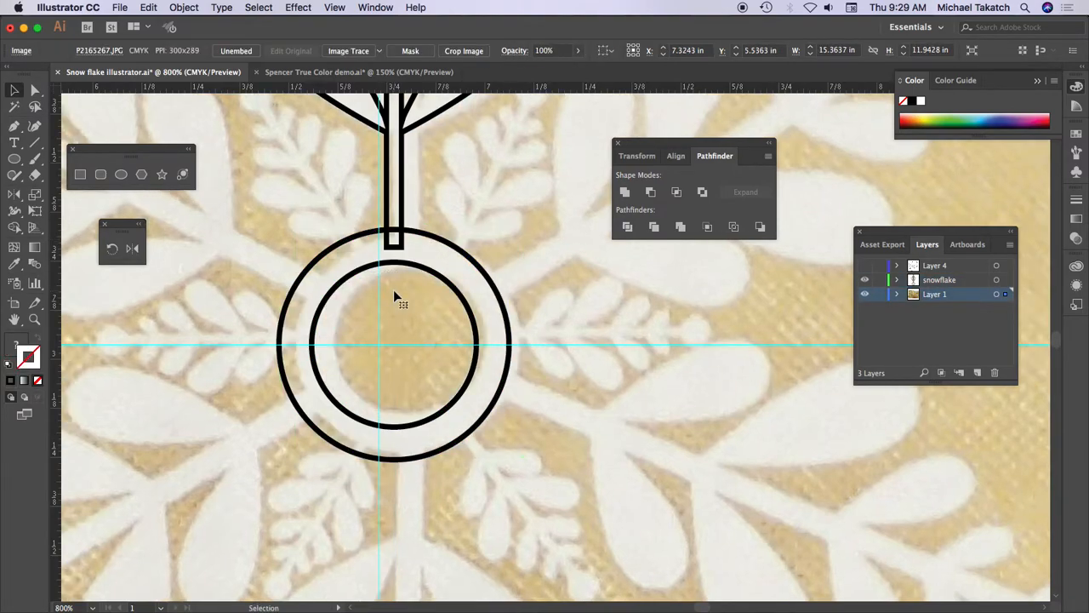
pyautogui.moveTo(394, 291); pyautogui.dragTo(400, 293)
pyautogui.click(879, 293)
pyautogui.click(954, 282)
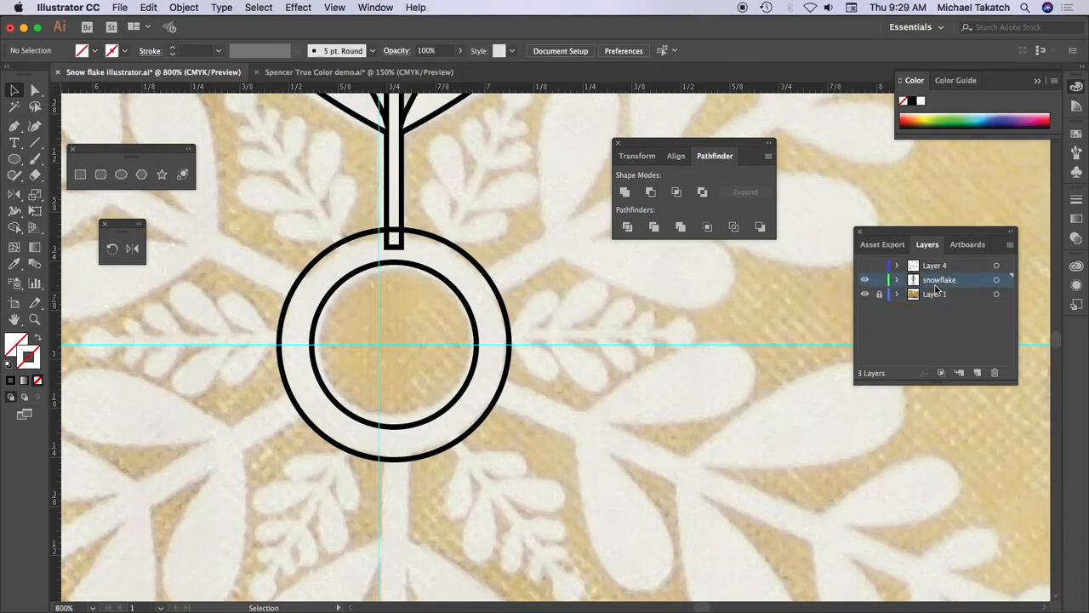
# - Place a vertical guide through the centre of the ring, crossing the horizontal guide
pyautogui.click(442, 242)
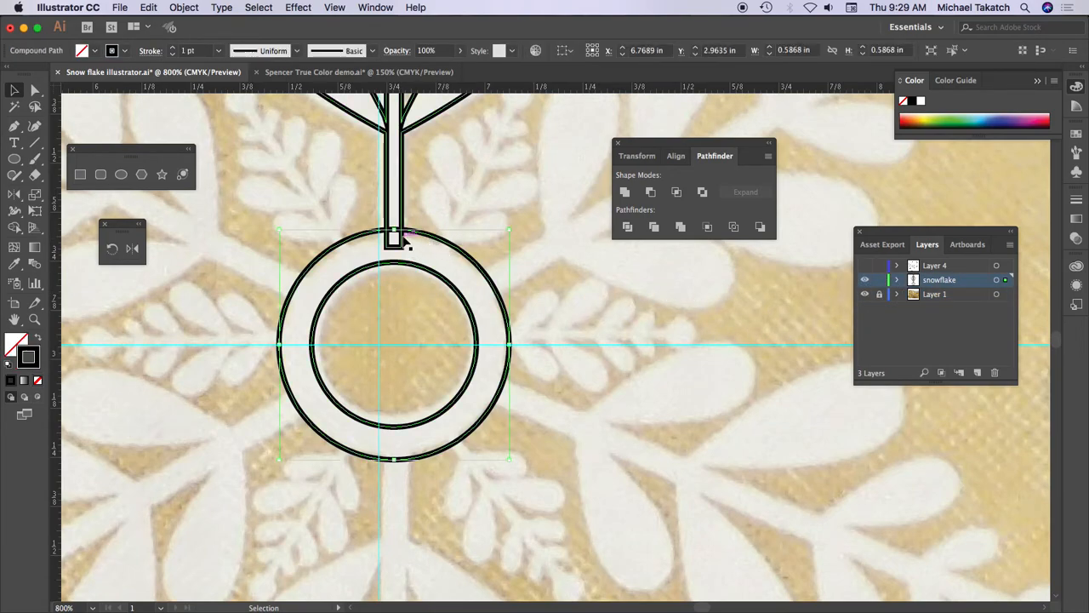
pyautogui.moveTo(57, 290); pyautogui.dragTo(395, 292)
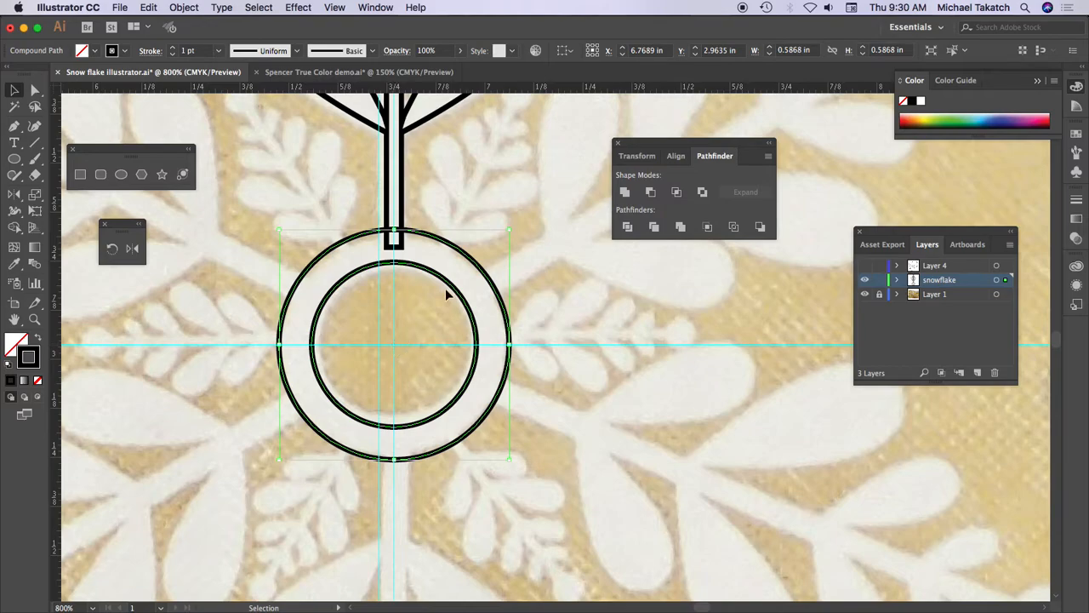
pyautogui.click(462, 181)
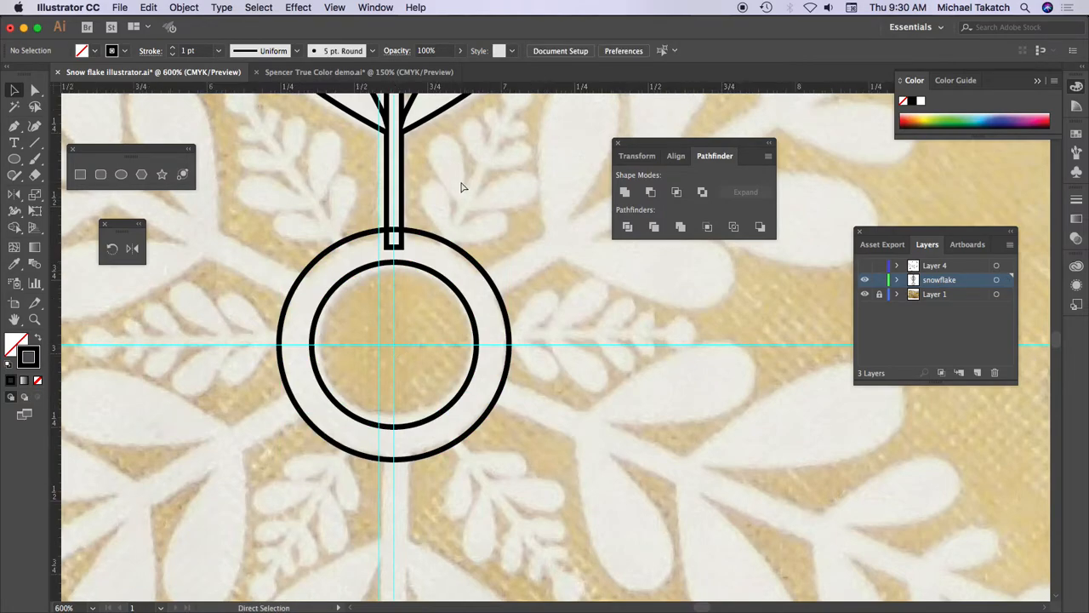
# - Rotate a copy of the arm by 360/6 degrees around the guide intersection at the ring's centre
pyautogui.press('super+minus')
pyautogui.click(452, 181)
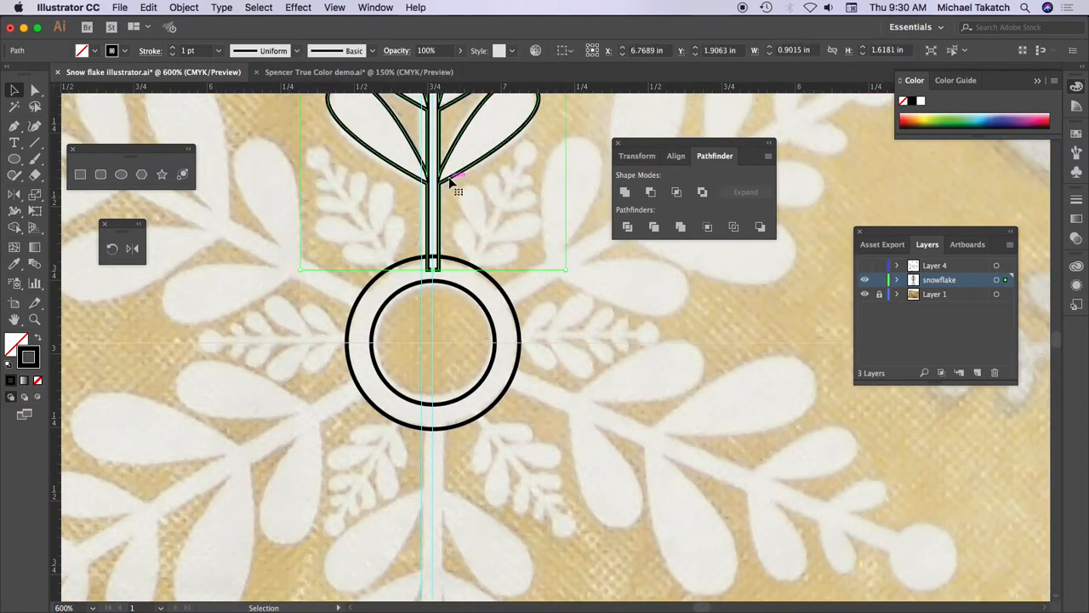
pyautogui.click(112, 248)
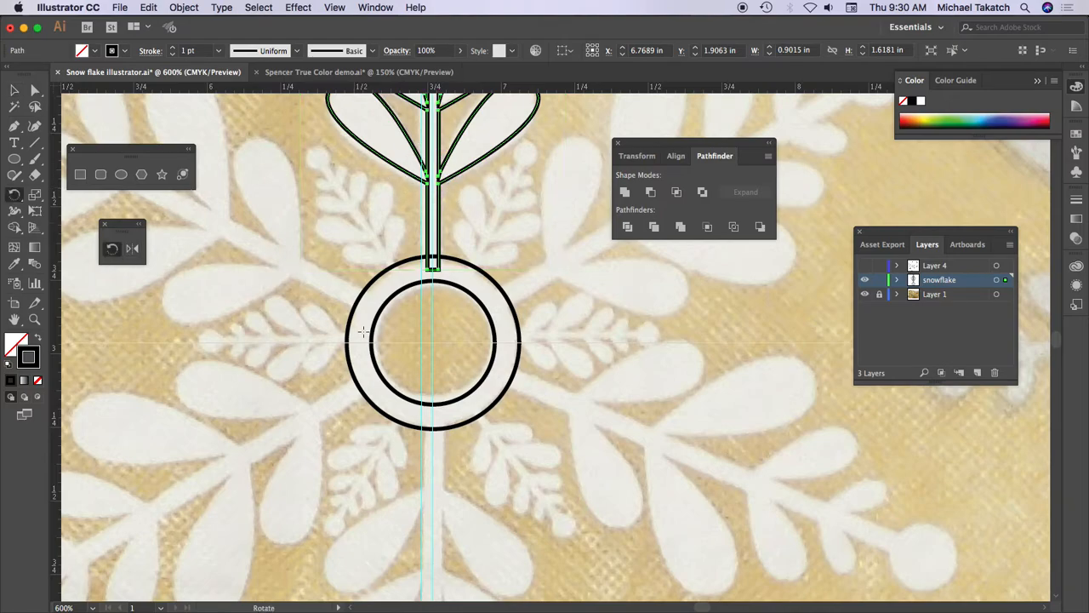
pyautogui.keyDown('alt'); pyautogui.click(432, 343); pyautogui.keyUp('alt')
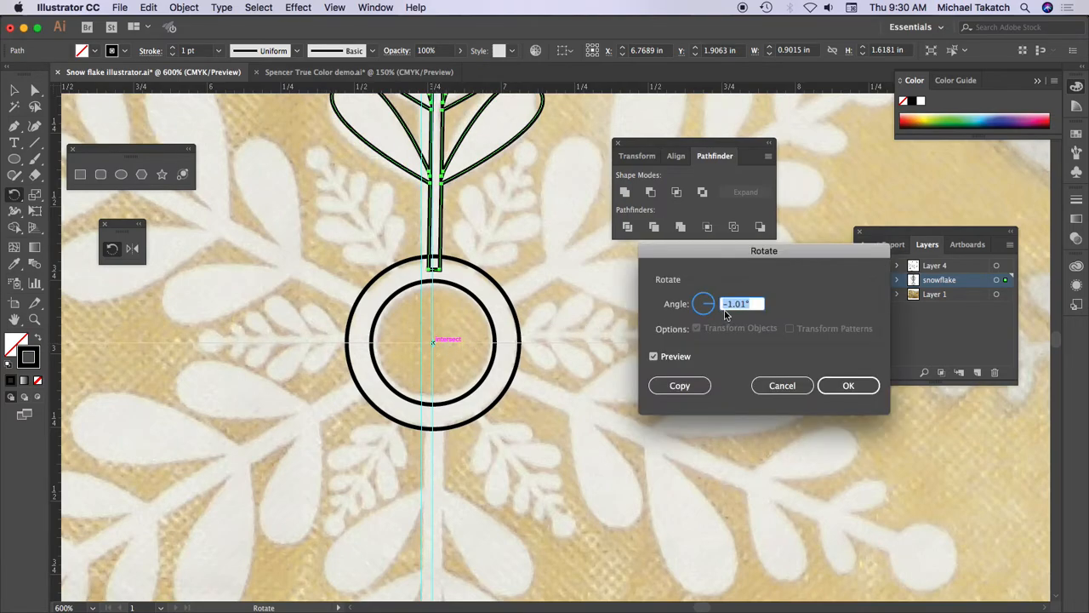
pyautogui.write('360/6')
pyautogui.click(689, 388)
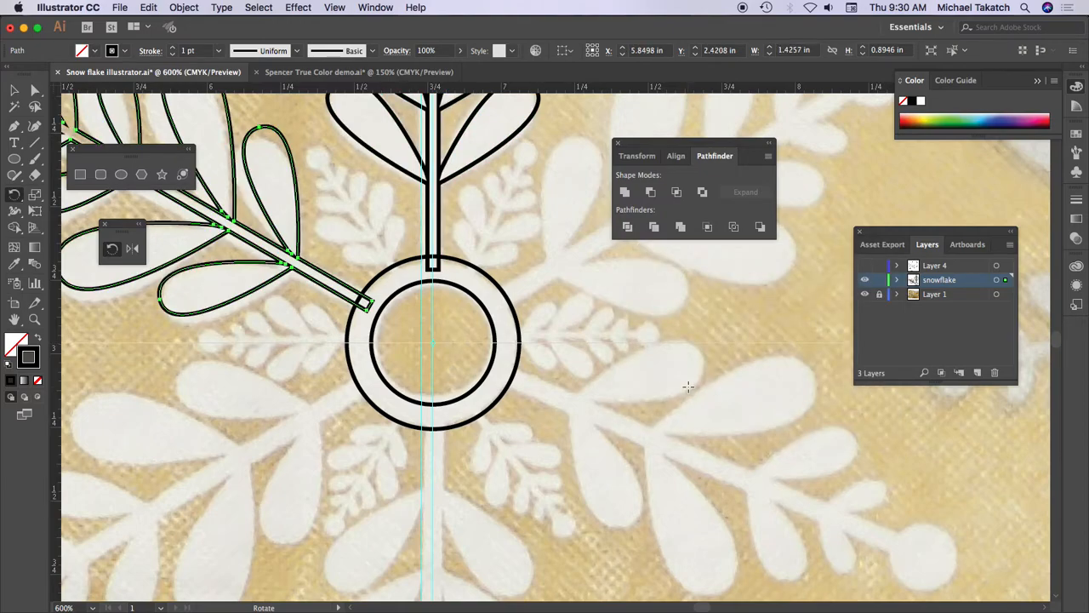
# - Repeat the rotated copy four more times to complete six arms around the ring
pyautogui.press('super+d')
pyautogui.press('super+d')
pyautogui.press('super+d')
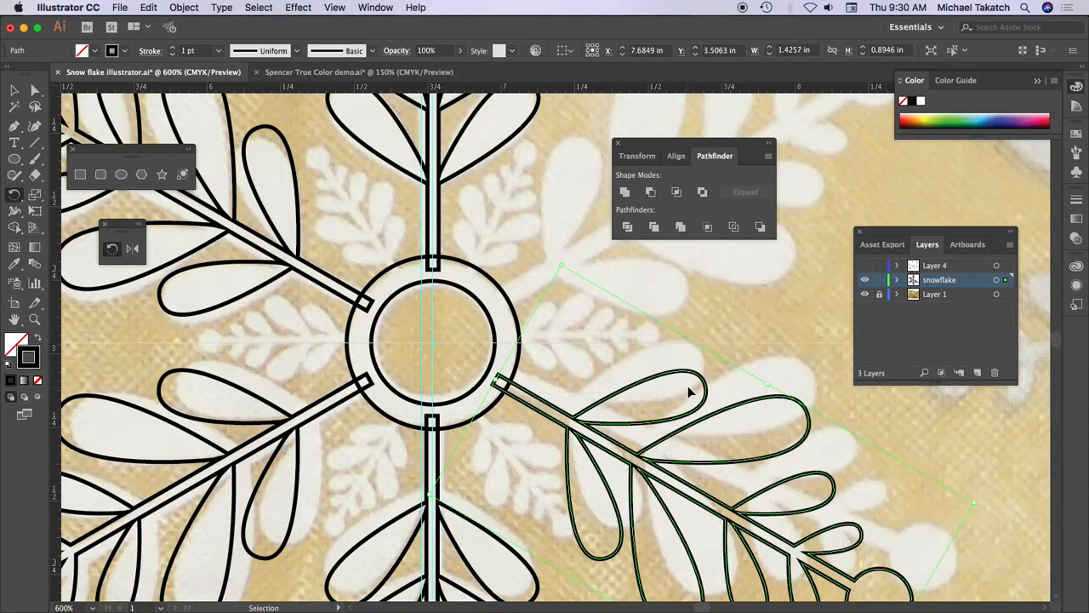
pyautogui.press('super+d')
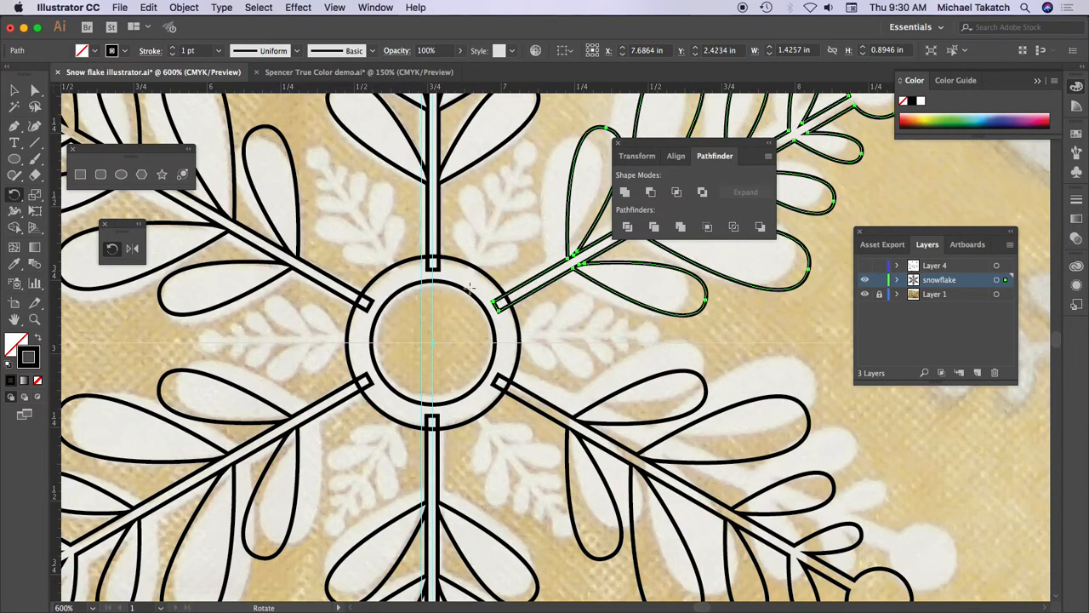
pyautogui.press('v')
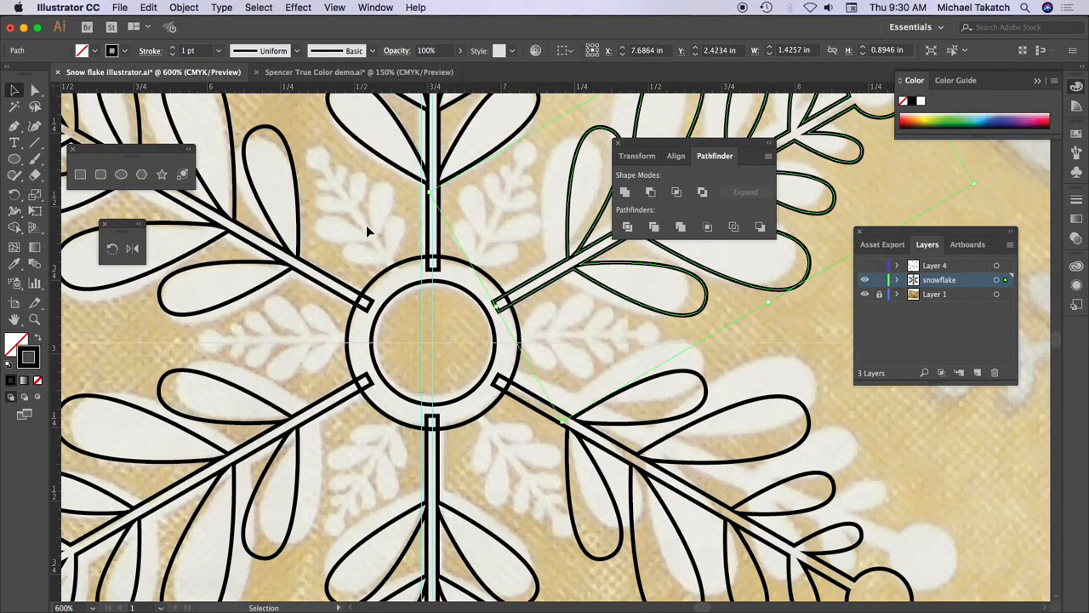
# - Duplicate the upper vertical arm by pasting a copy of it in place
pyautogui.scroll(4, 408, 272)
pyautogui.click(391, 274)
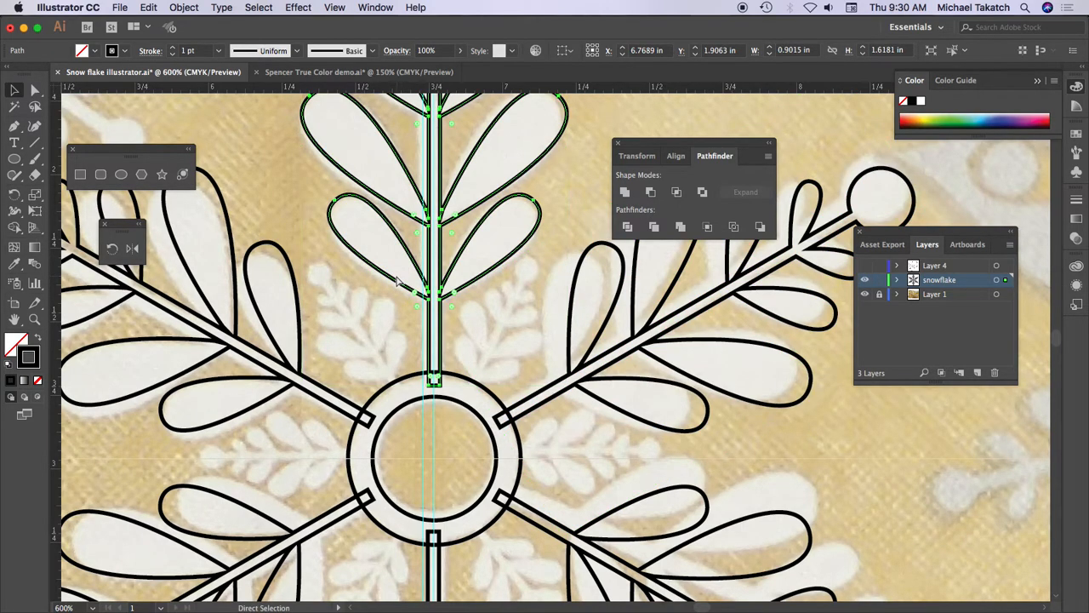
pyautogui.click(184, 8)
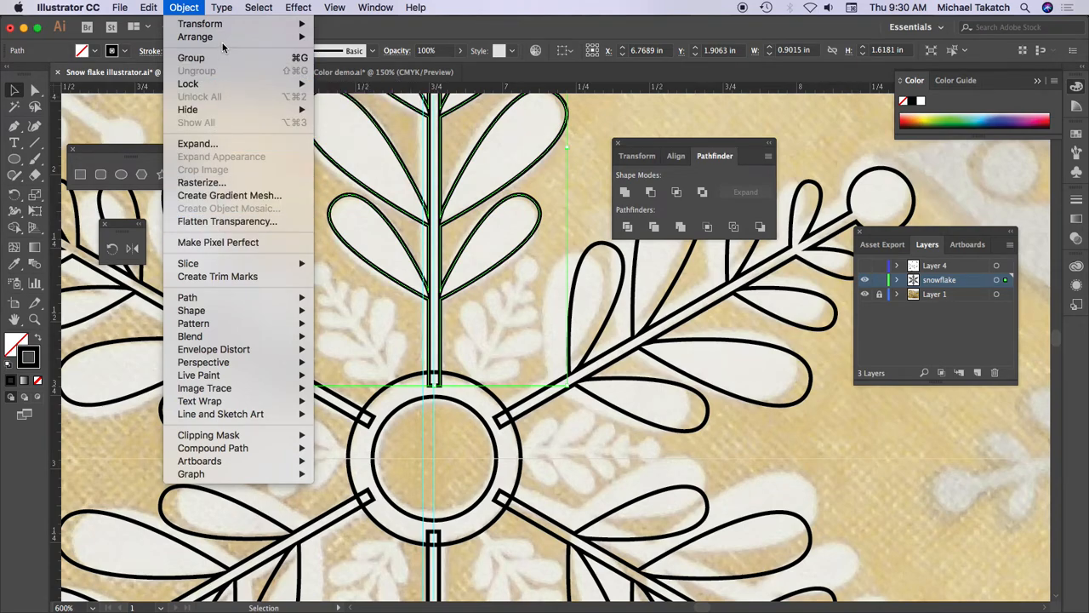
pyautogui.moveTo(224, 42)
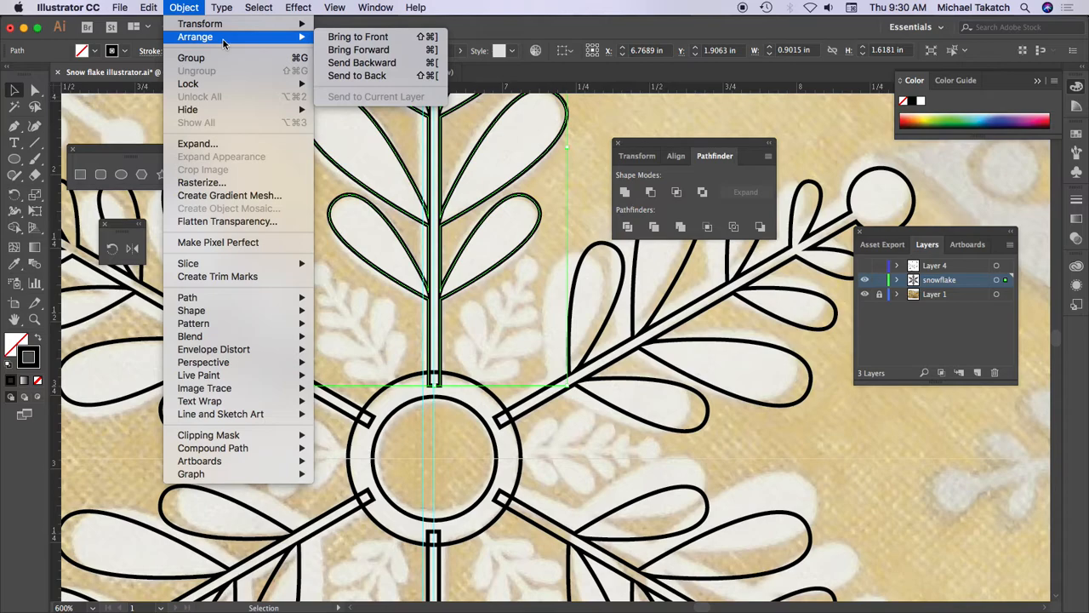
pyautogui.moveTo(149, 8)
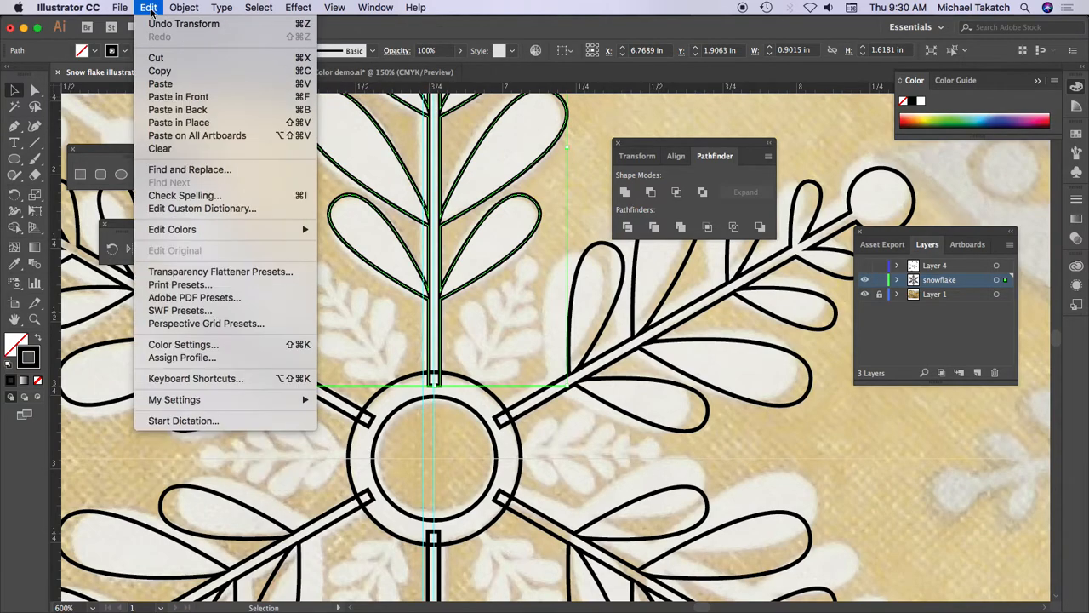
pyautogui.click(180, 124)
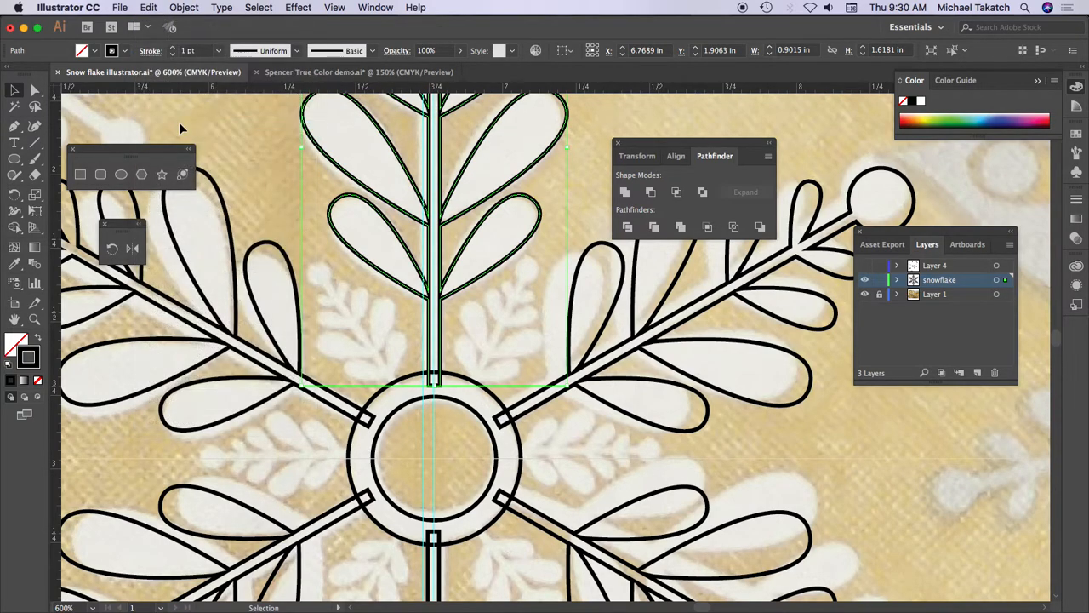
# - Scale the pasted arm down to about 0.31 by 0.56 in, keeping its base at the ring
pyautogui.press('super+minus')
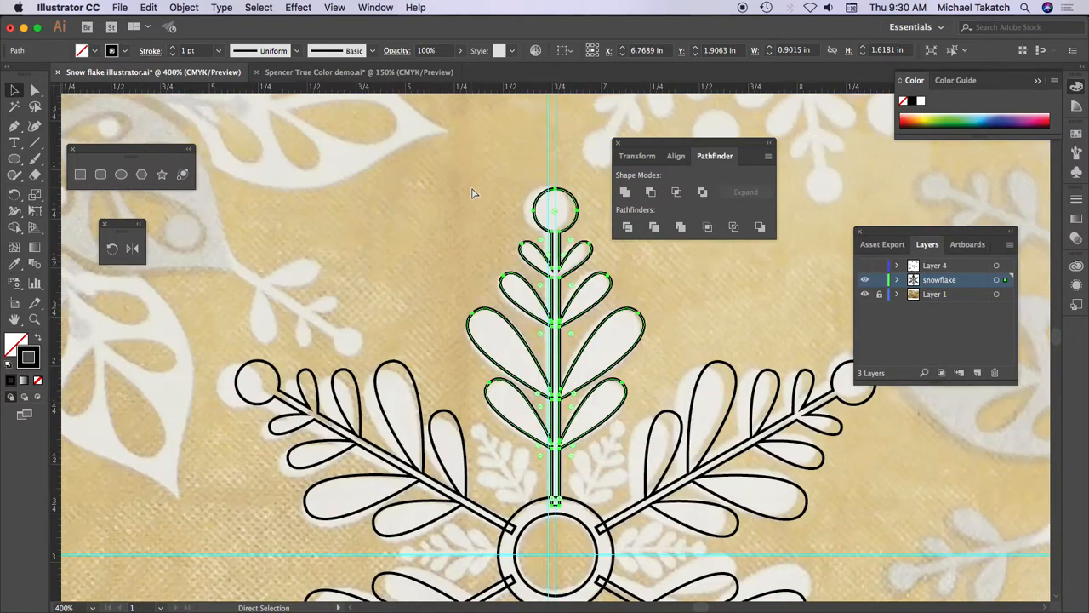
pyautogui.click(467, 192)
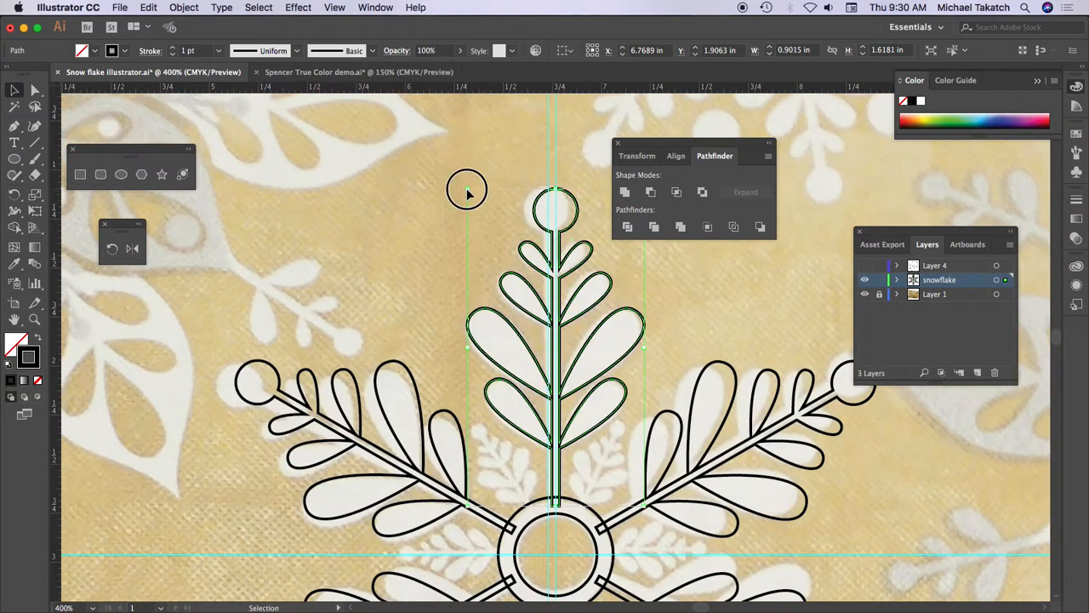
pyautogui.moveTo(467, 192); pyautogui.dragTo(580, 403)
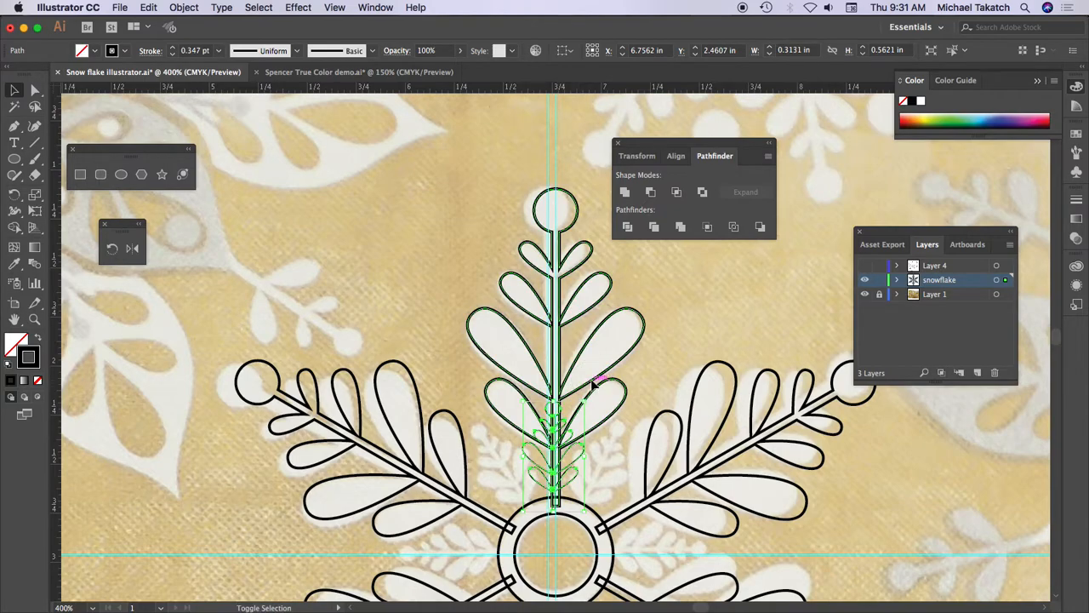
# - Try to align the small arm with the large vertical arm on their horizontal centres
pyautogui.keyDown('shift'); pyautogui.click(597, 385); pyautogui.keyUp('shift')
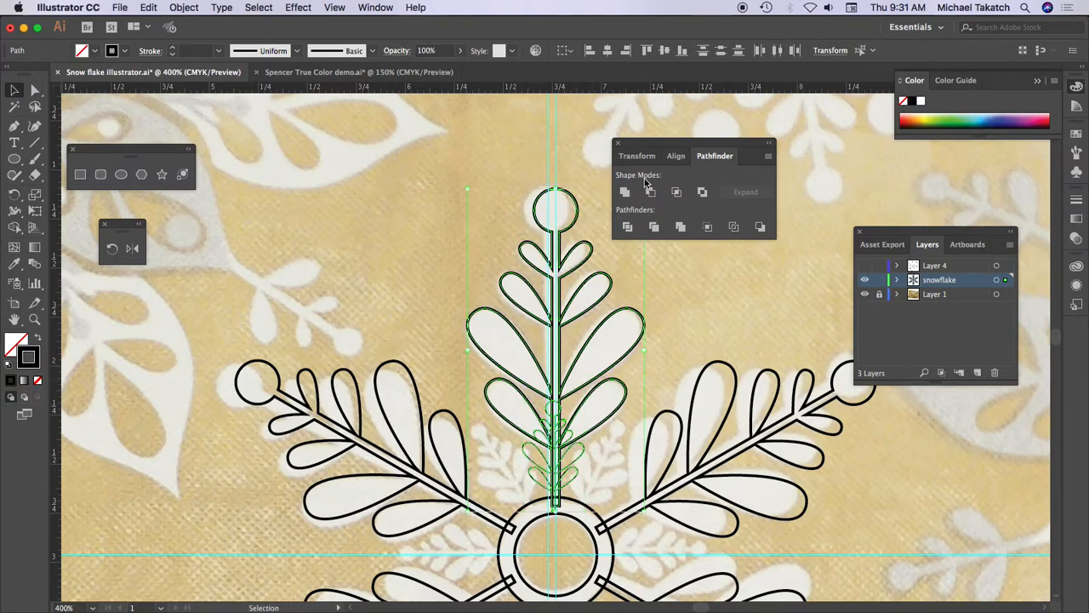
pyautogui.click(607, 51)
pyautogui.click(530, 456)
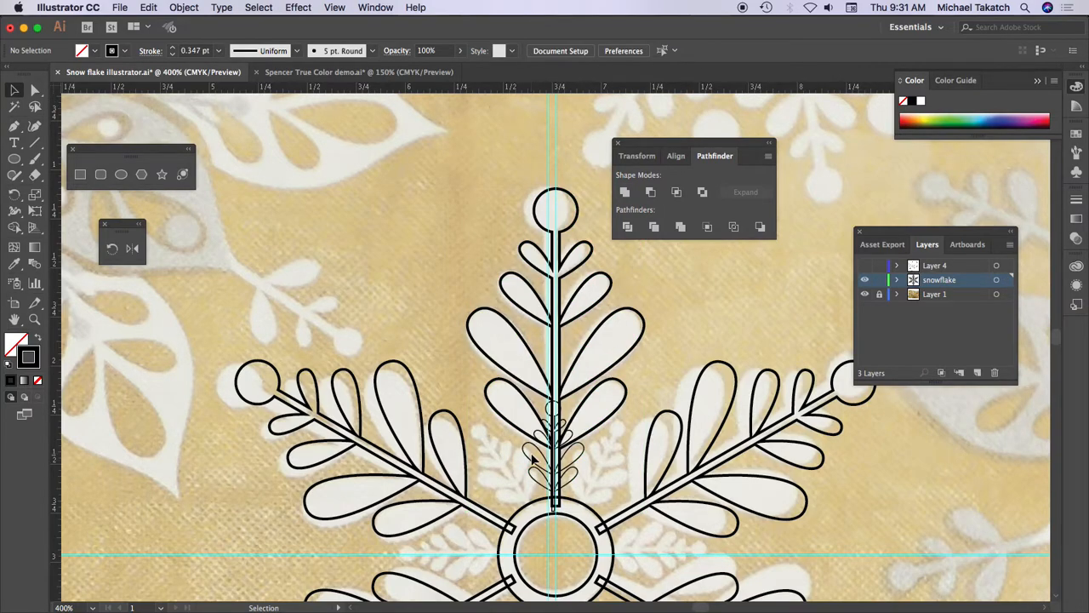
# - Nudge the small arm to the right and align it with the central ring on their horizontal centres
pyautogui.press('super+minus')
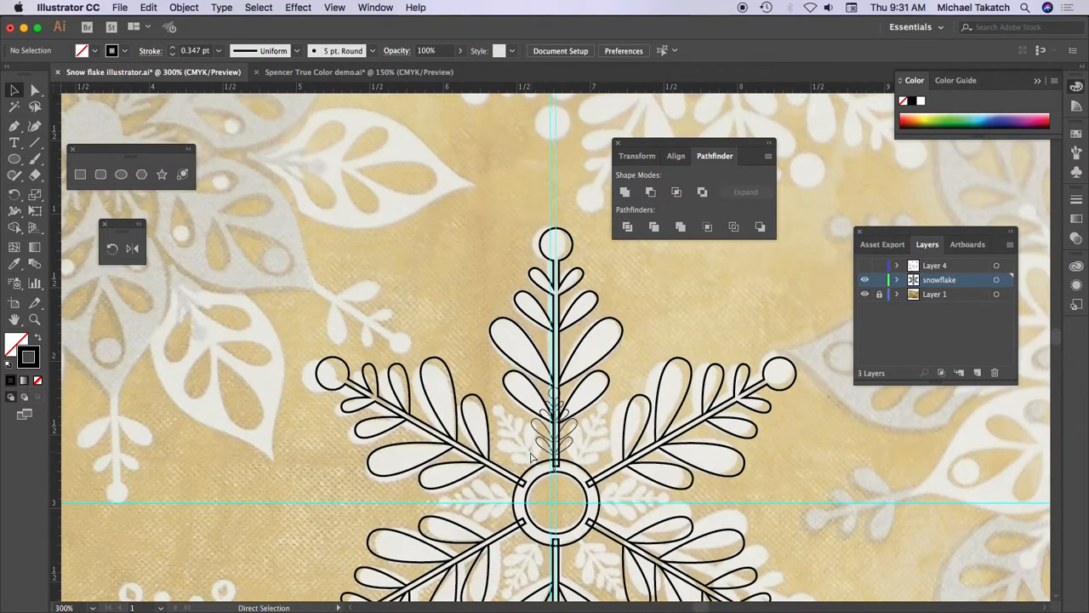
pyautogui.press('super+equal')
pyautogui.press('super+equal')
pyautogui.moveTo(580, 542); pyautogui.dragTo(525, 374)
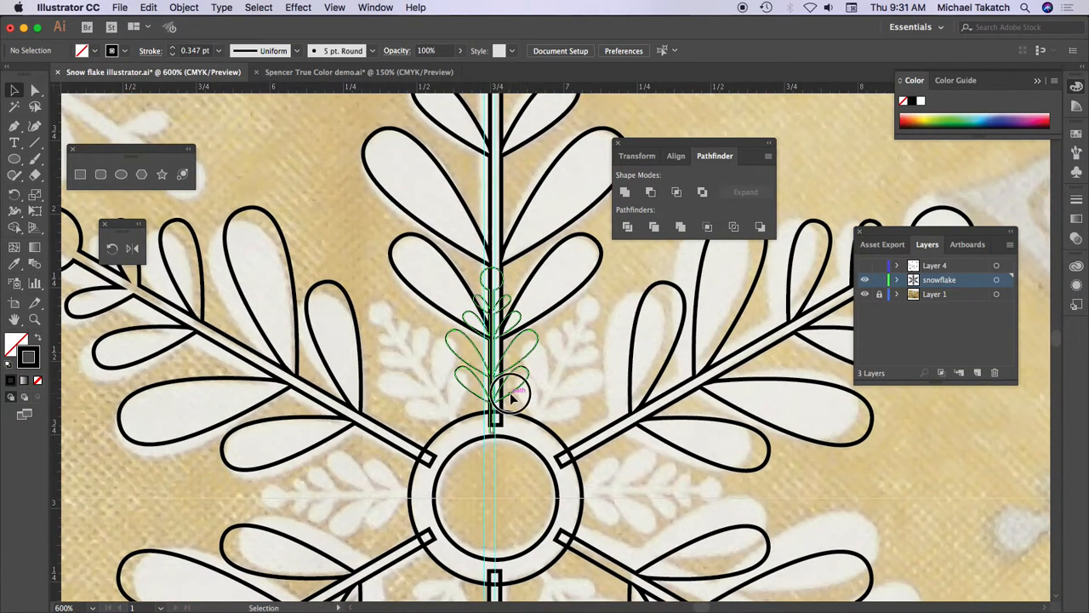
pyautogui.click(515, 396)
pyautogui.press('Right')
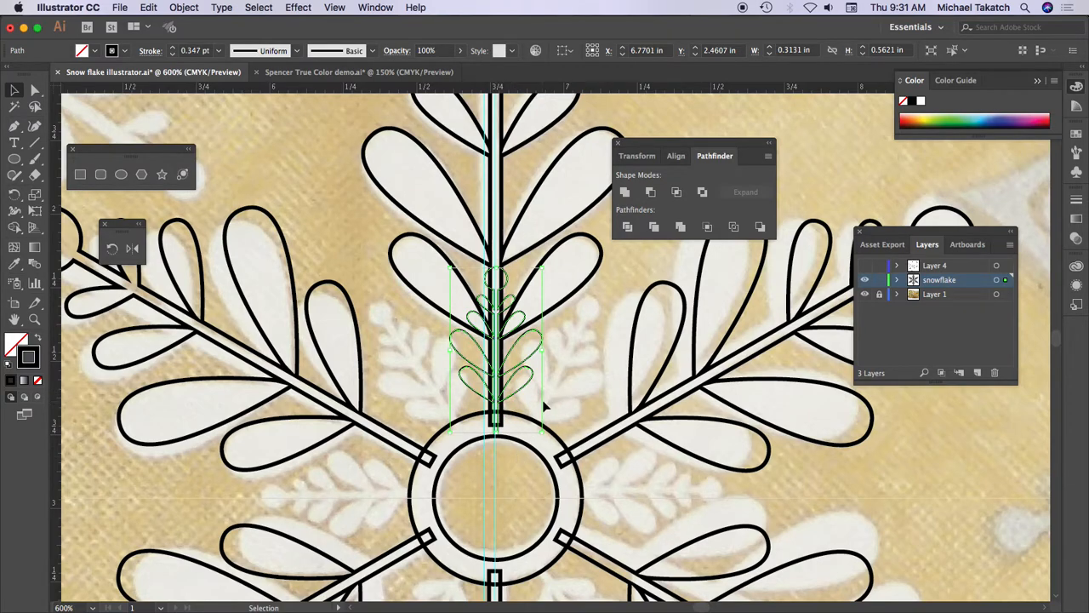
pyautogui.keyDown('shift'); pyautogui.click(533, 451); pyautogui.keyUp('shift')
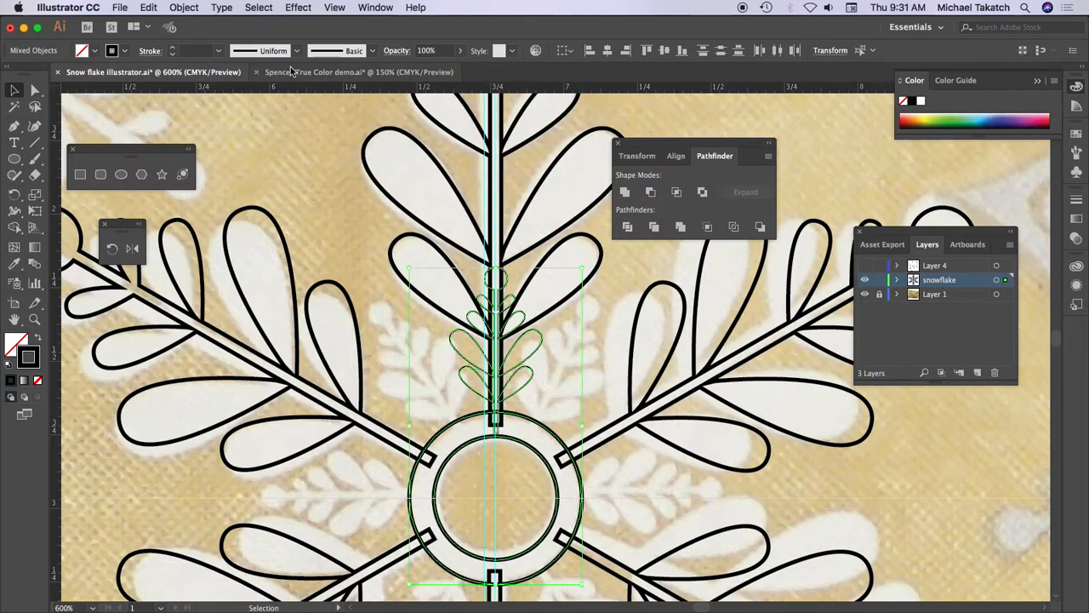
pyautogui.click(607, 52)
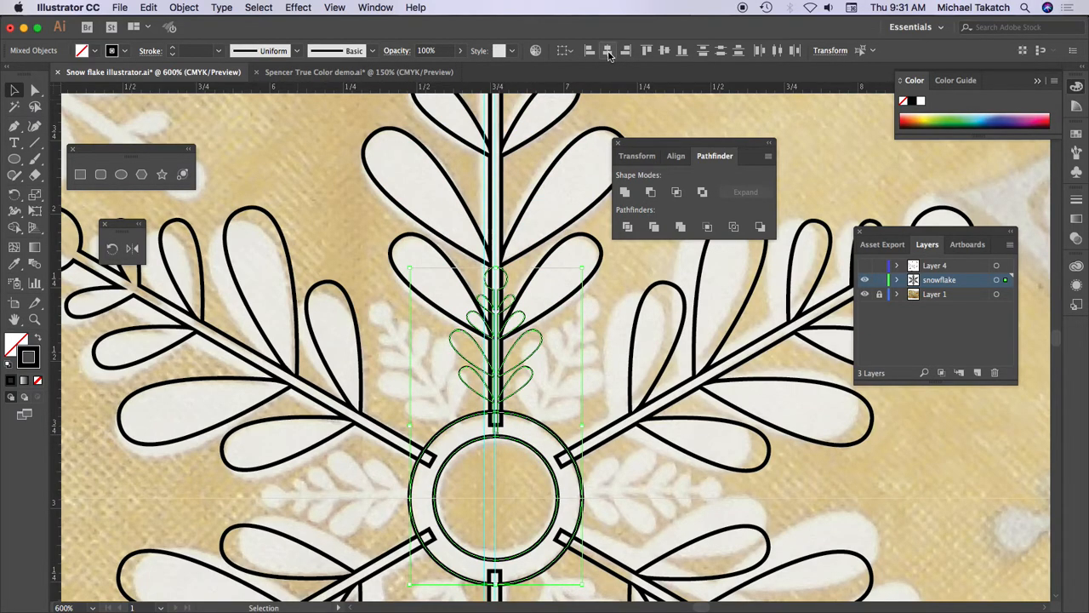
# - Make a copy of the small arm rotated 30° about the centre of the central ring
pyautogui.click(622, 277)
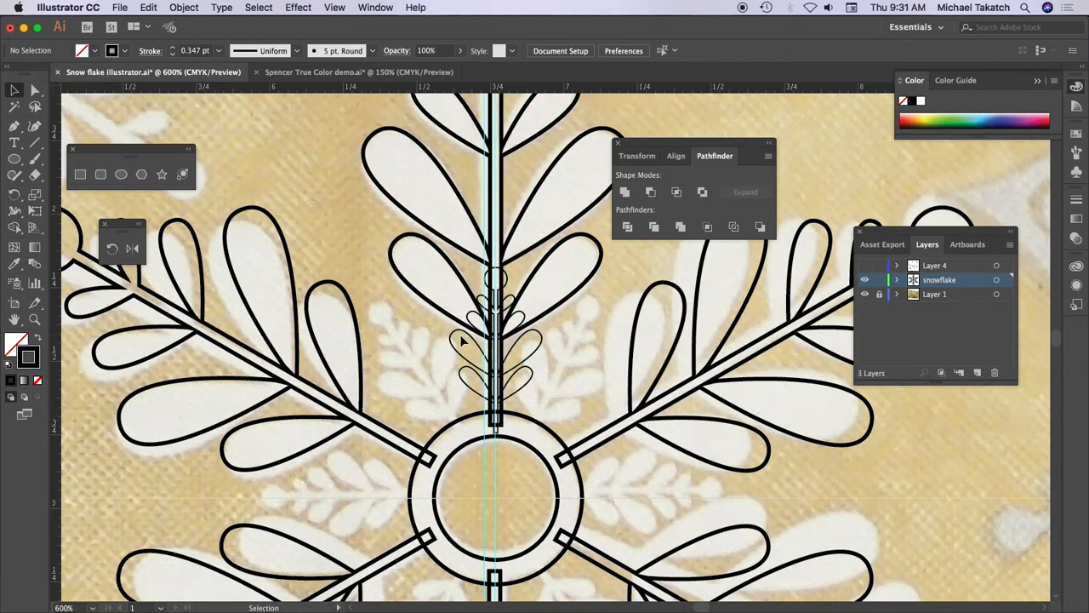
pyautogui.scroll(-5, 521, 339)
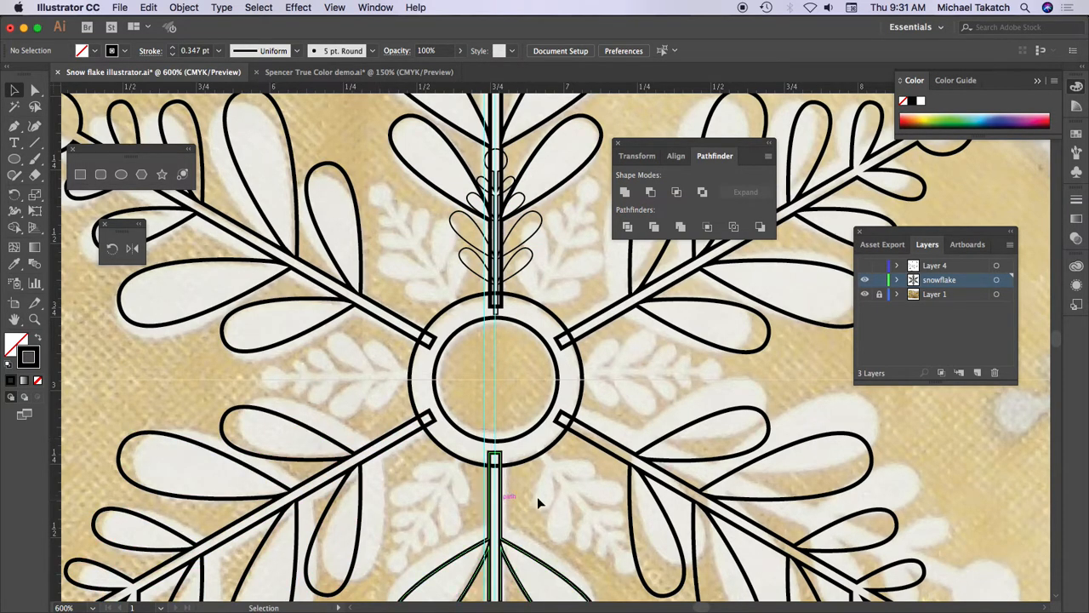
pyautogui.click(516, 268)
pyautogui.click(113, 248)
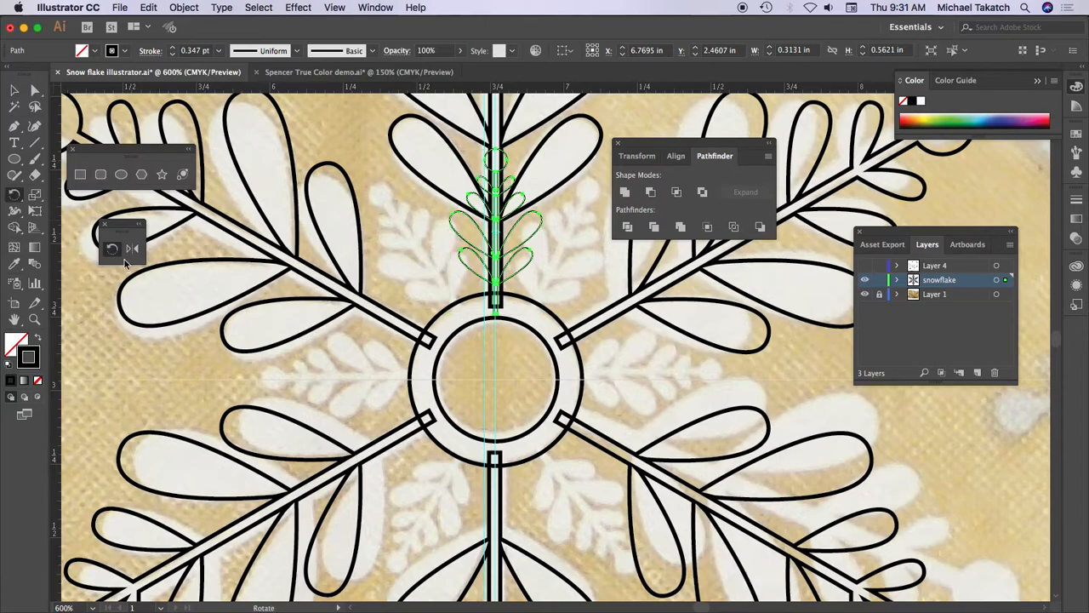
pyautogui.keyDown('alt'); pyautogui.click(496, 379); pyautogui.keyUp('alt')
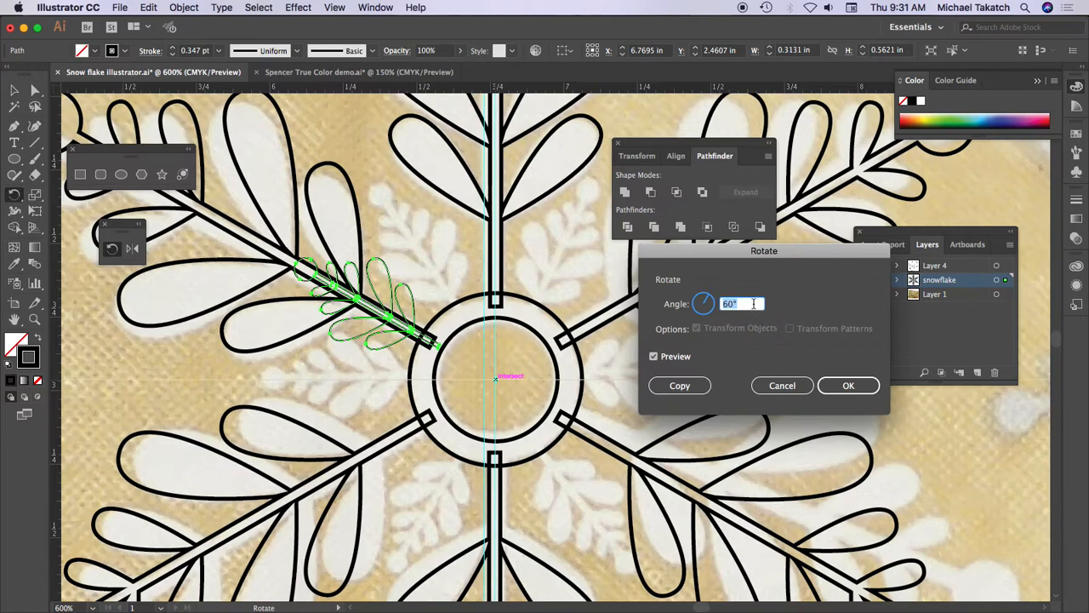
pyautogui.write('30')
pyautogui.click(654, 356)
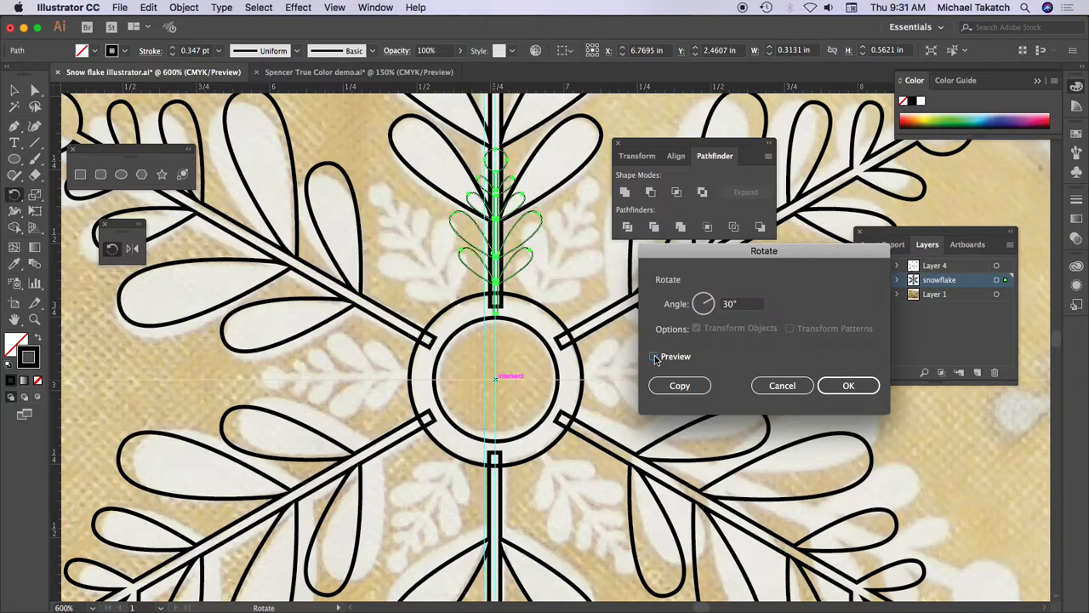
pyautogui.click(655, 357)
pyautogui.click(679, 384)
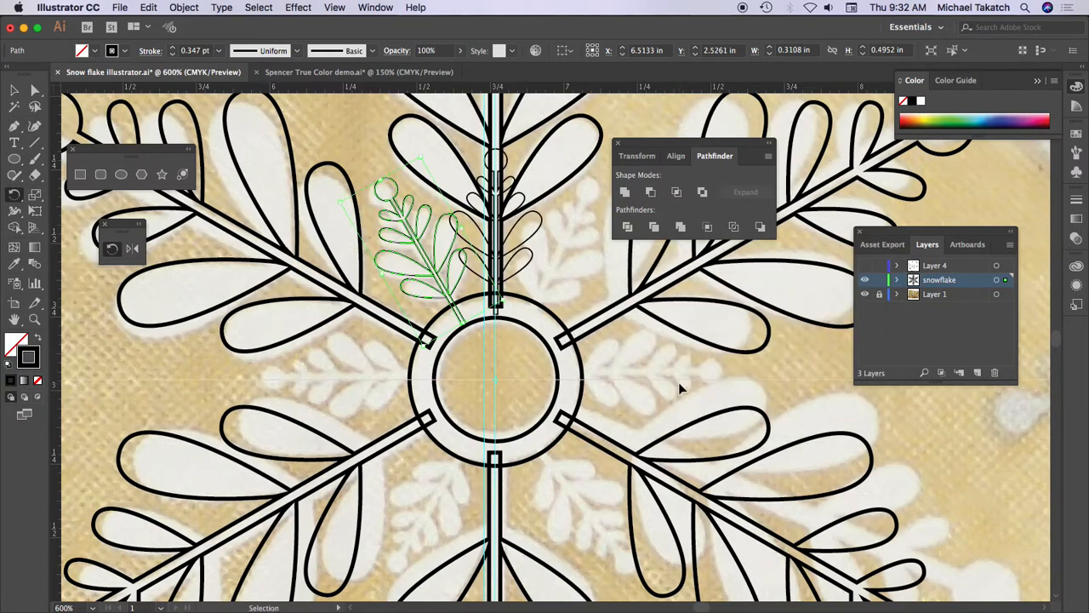
# - Repeat the rotated copy until small arms fill the full circle around the central ring
pyautogui.press('super+d')
pyautogui.press('super+d')
pyautogui.press('super+d')
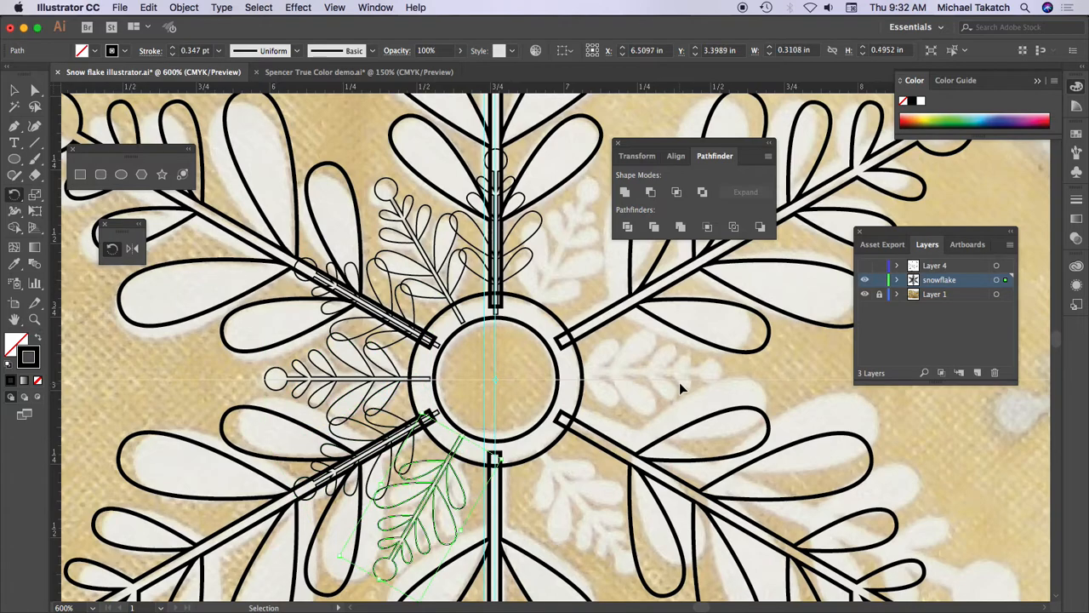
pyautogui.press('super+d')
pyautogui.press('super+d')
pyautogui.press('super+d')
pyautogui.press('super+d')
pyautogui.press('super+d')
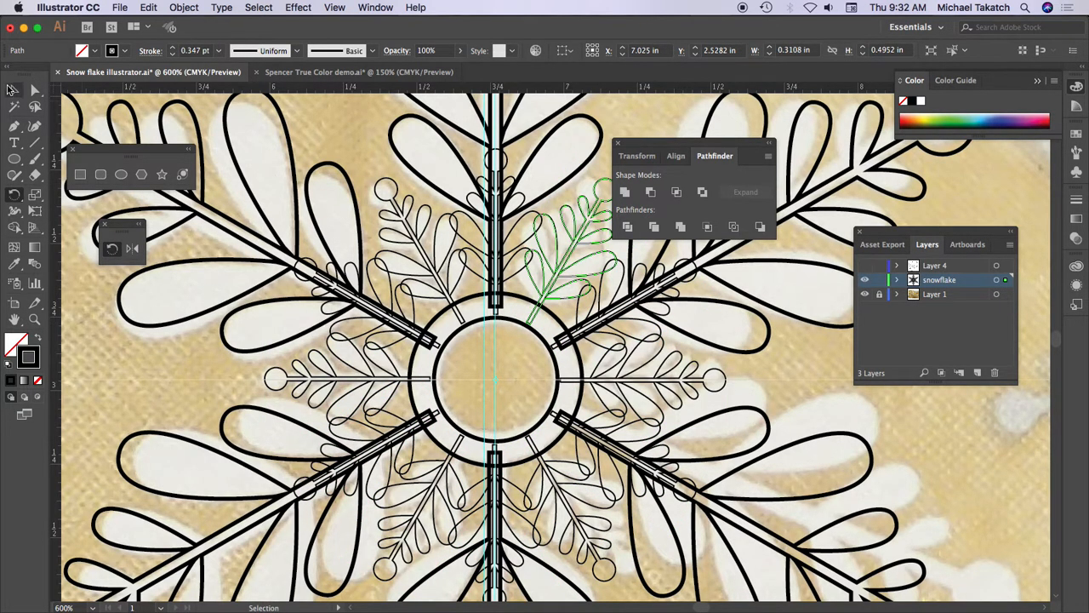
# - Delete the small arm that overlaps the upper vertical large arm
pyautogui.click(14, 89)
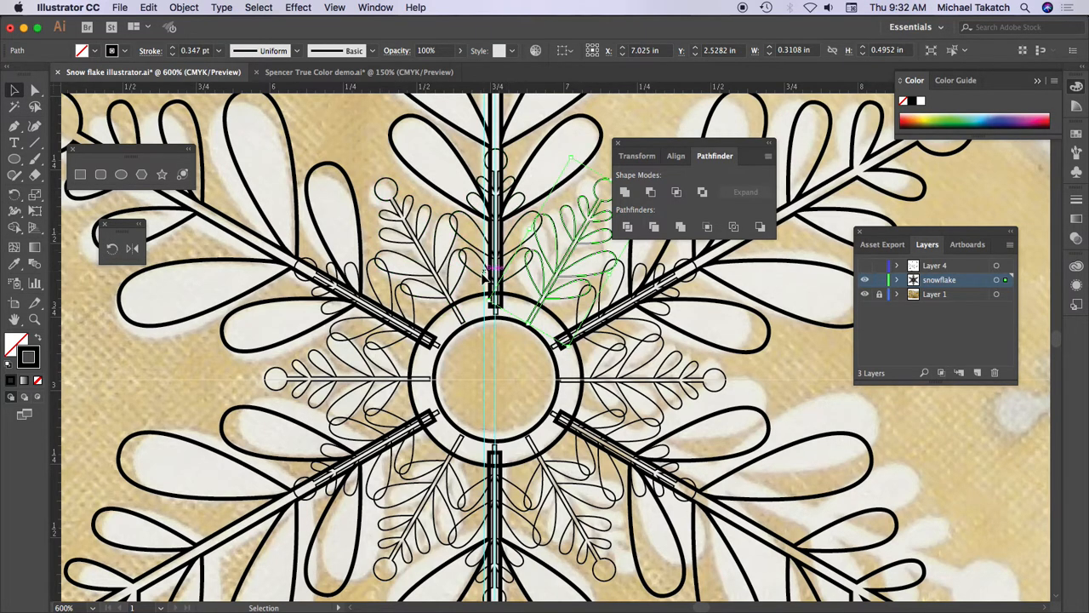
pyautogui.click(482, 283)
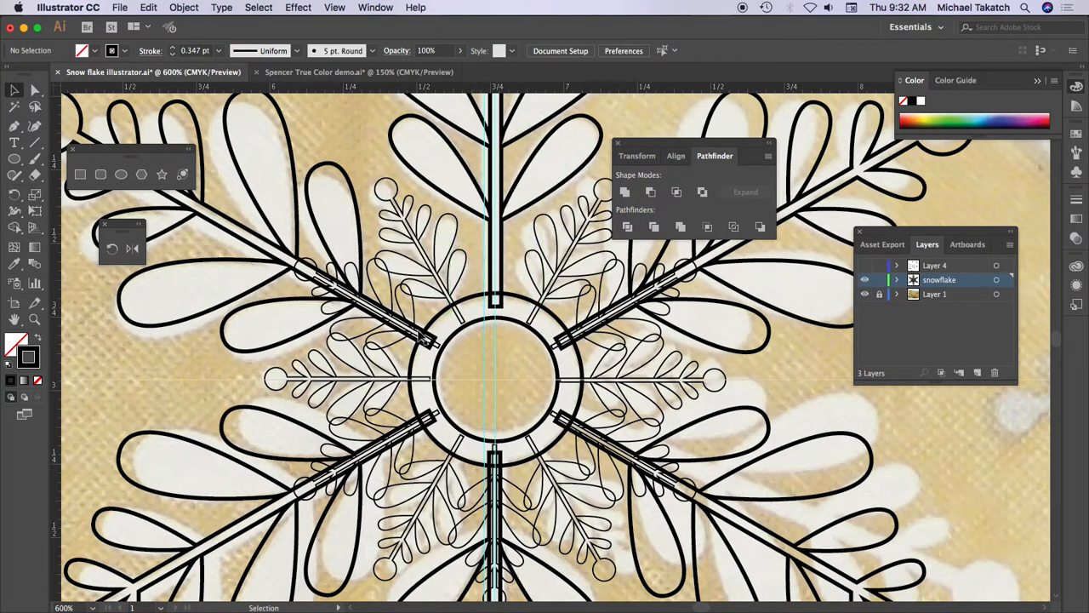
pyautogui.click(394, 366)
pyautogui.press('Delete')
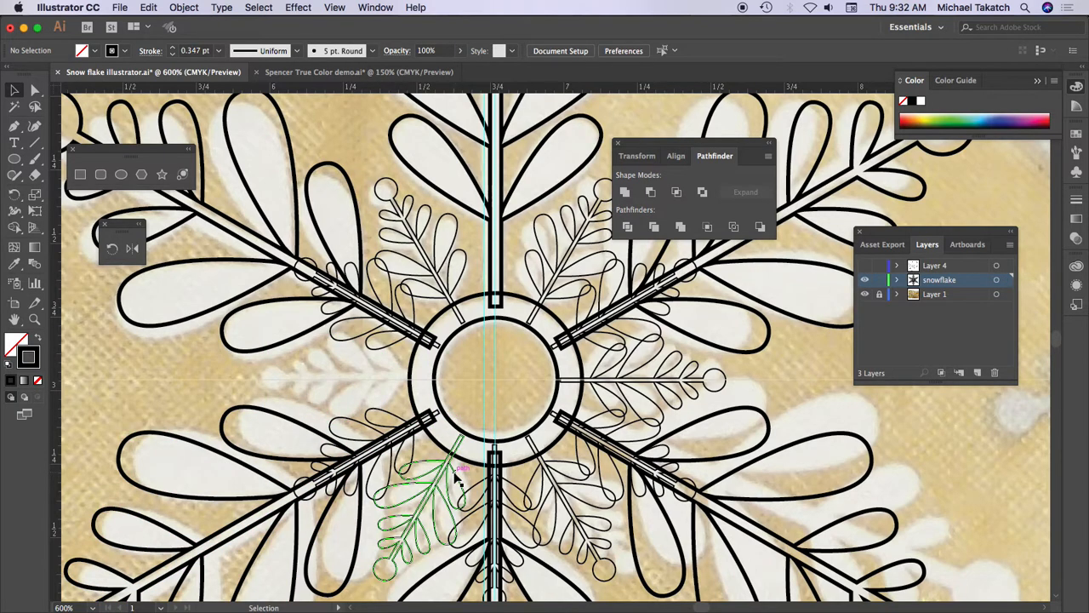
pyautogui.click(459, 474)
pyautogui.press('super+z')
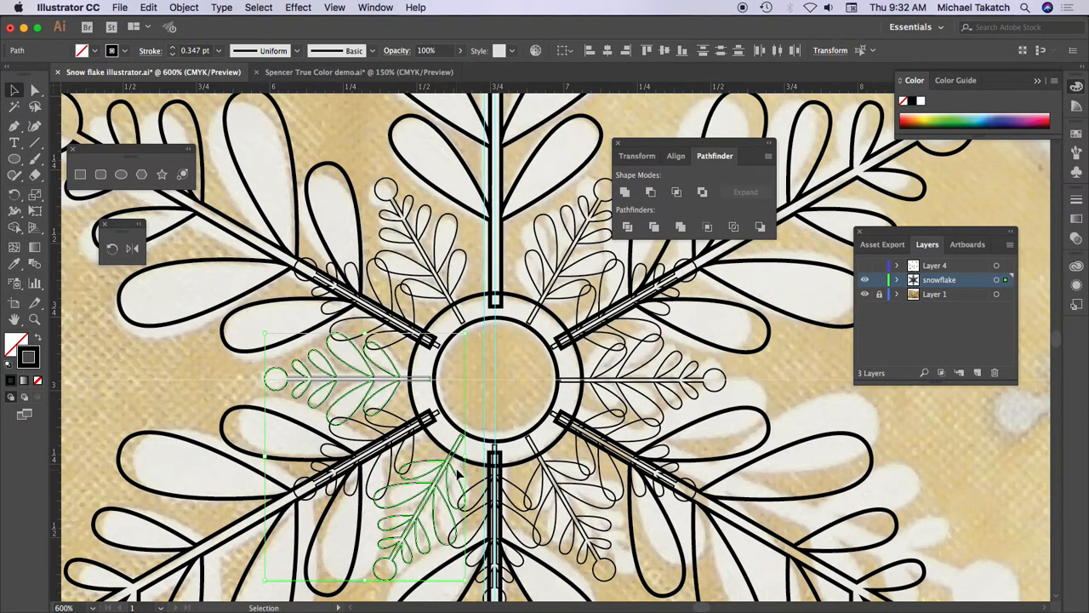
# - Delete the five remaining small arms that overlap large arms, keeping only those in the gaps between them
pyautogui.click(415, 313)
pyautogui.press('Delete')
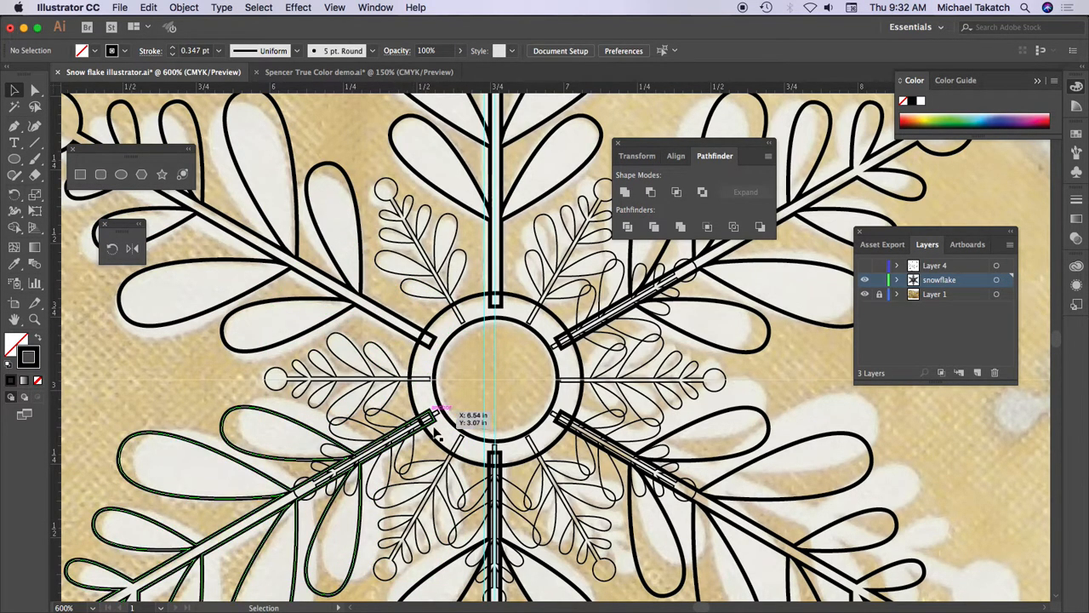
pyautogui.click(414, 451)
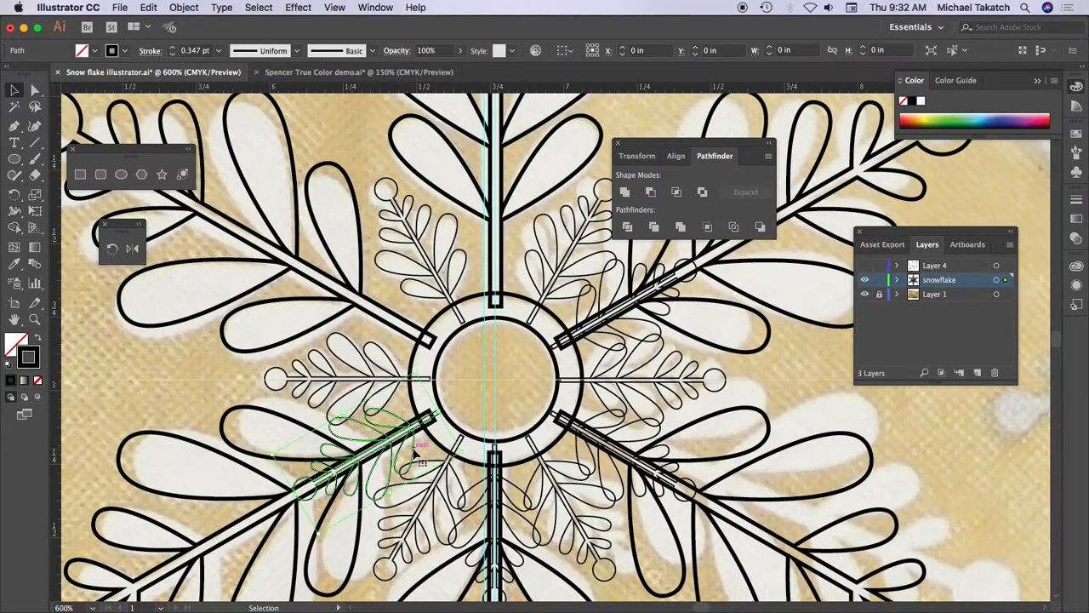
pyautogui.press('Delete')
pyautogui.click(515, 485)
pyautogui.press('Delete')
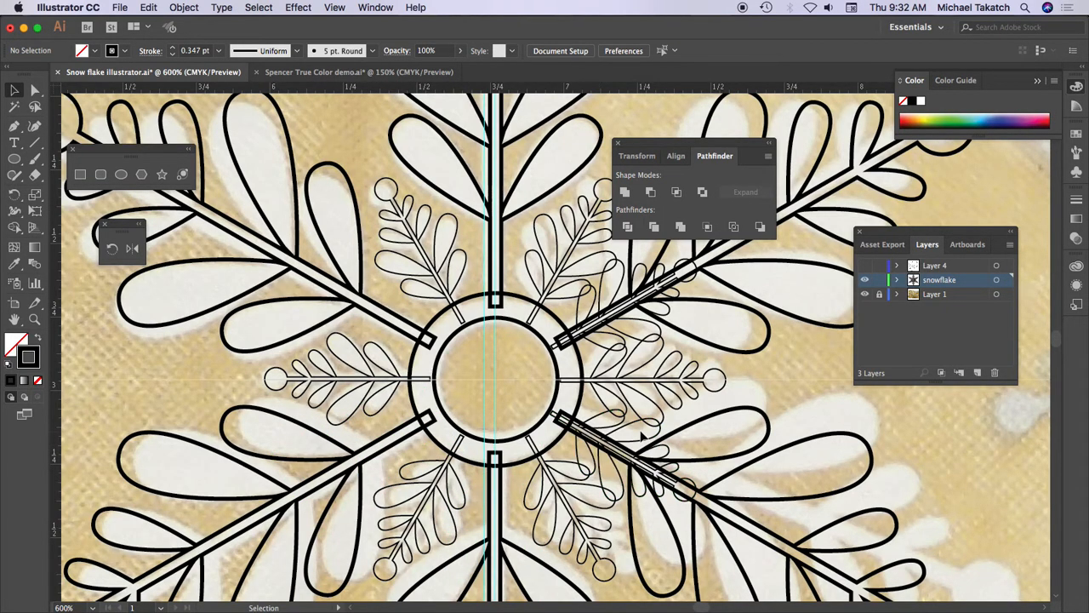
pyautogui.click(657, 440)
pyautogui.press('Delete')
pyautogui.click(645, 321)
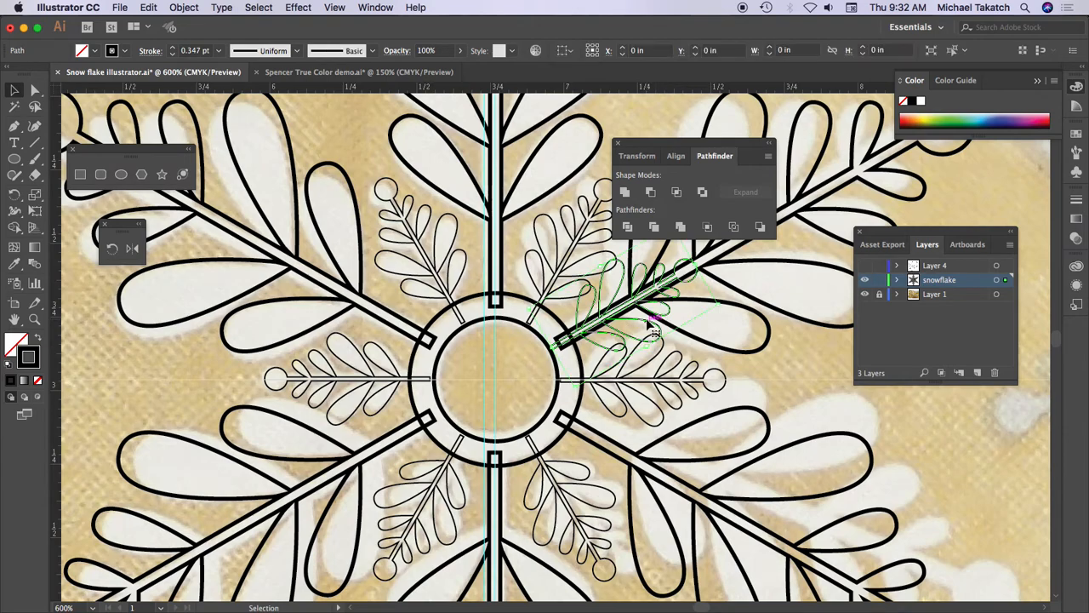
pyautogui.press('Delete')
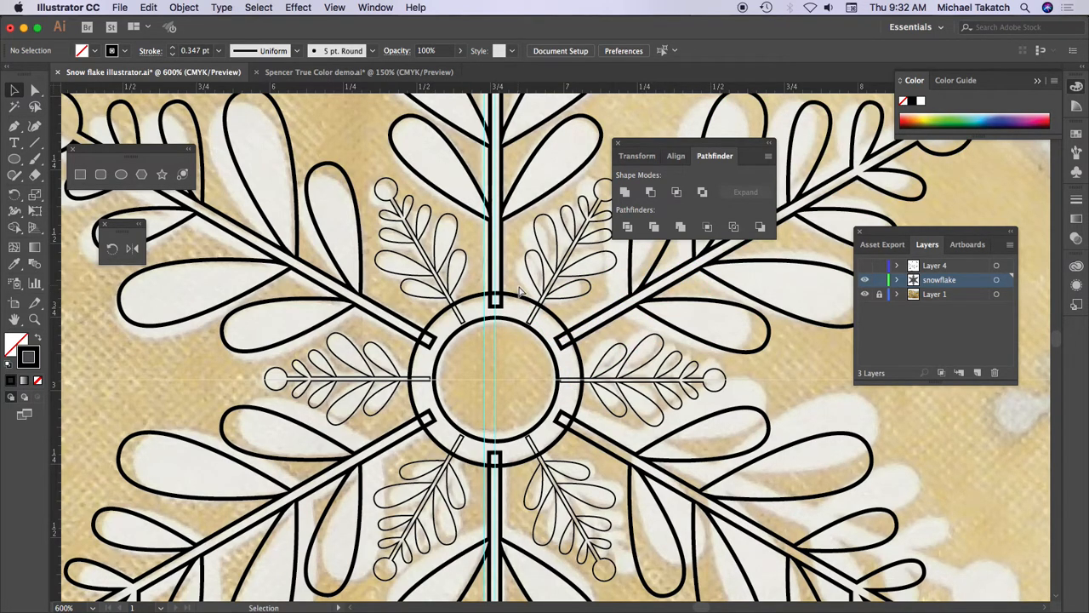
# - Duplicate the whole outlined snowflake and place the copy to its lower right, mostly beyond the artboard's edge
pyautogui.press('super+minus')
pyautogui.press('super+minus')
pyautogui.press('super+minus')
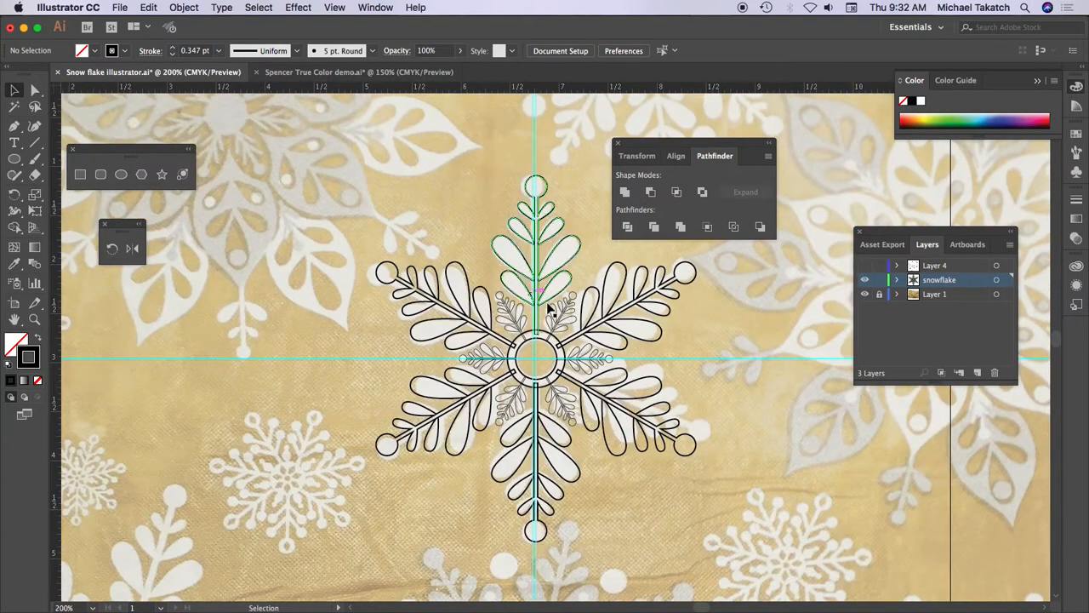
pyautogui.moveTo(700, 357); pyautogui.dragTo(540, 334)
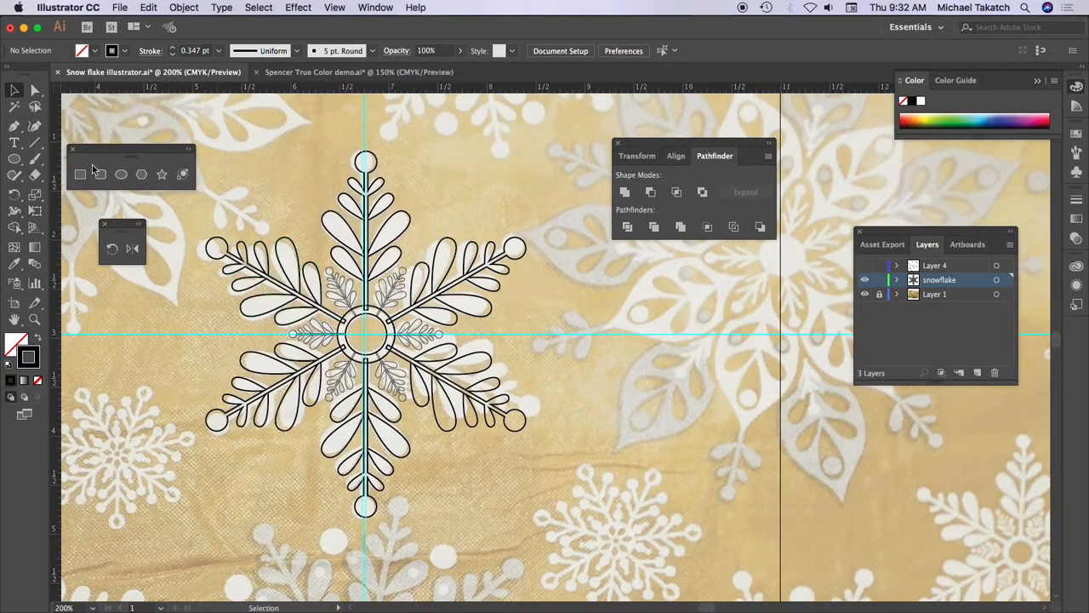
pyautogui.moveTo(264, 220); pyautogui.dragTo(531, 495)
pyautogui.moveTo(371, 322); pyautogui.dragTo(898, 451)
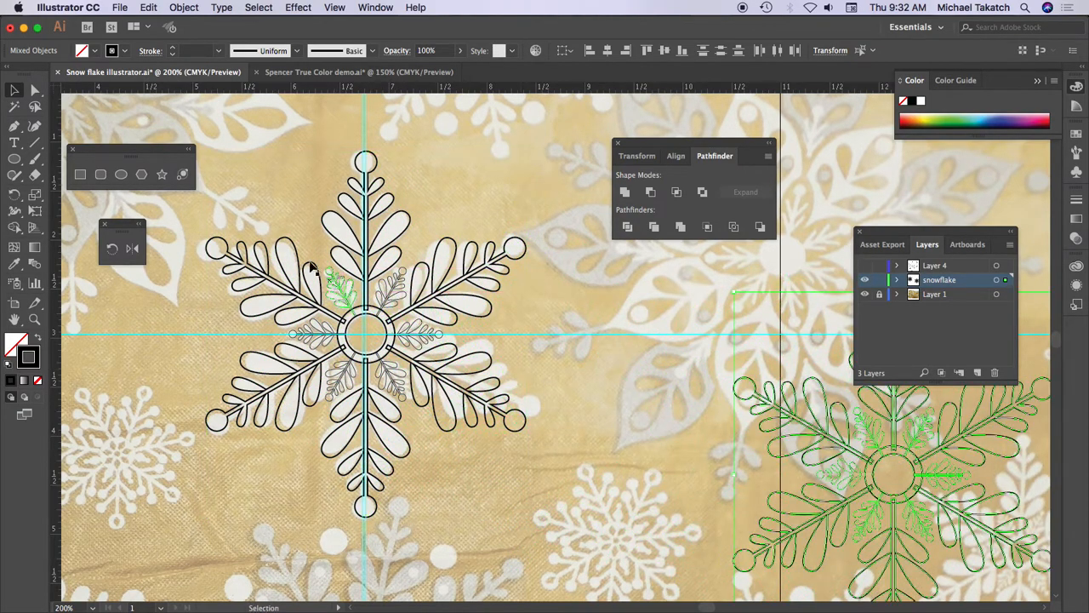
# - Unite all shapes of the original snowflake and give the result a light blue fill with no stroke
pyautogui.moveTo(244, 202); pyautogui.dragTo(550, 491)
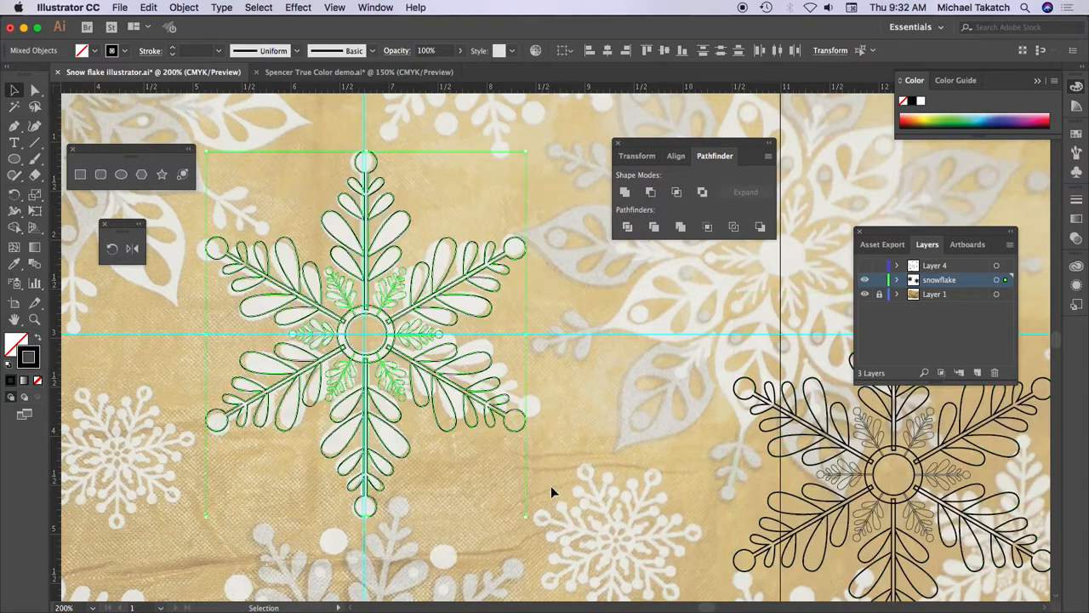
pyautogui.click(625, 192)
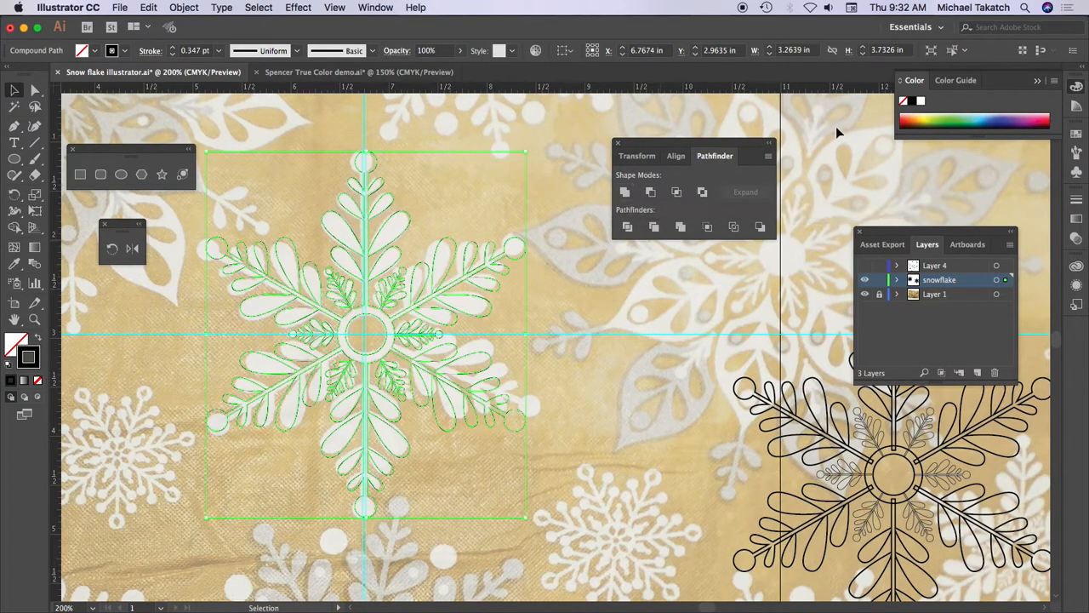
pyautogui.click(982, 112)
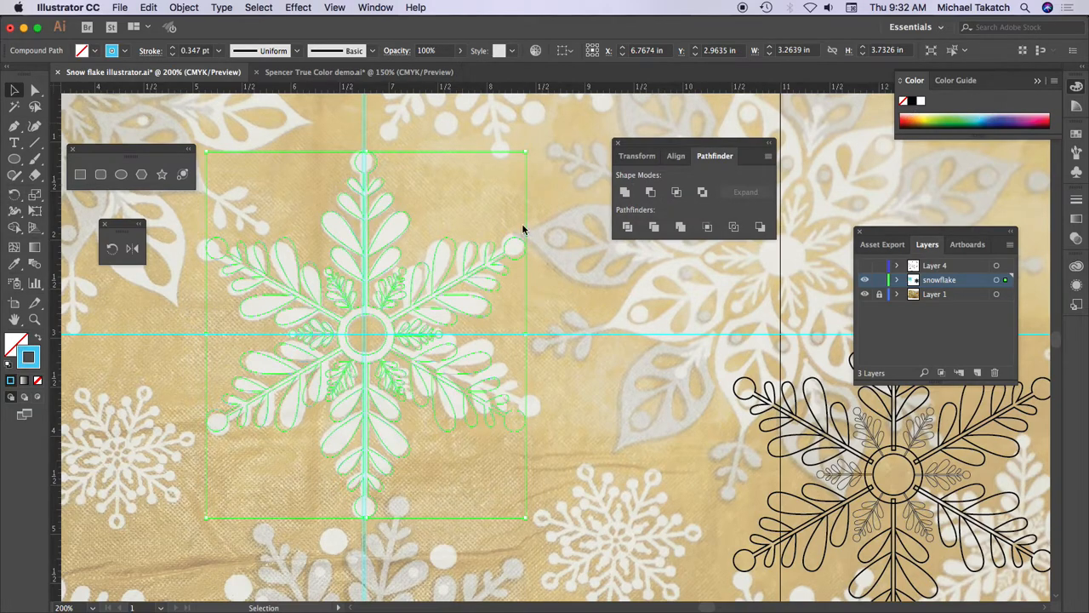
pyautogui.click(37, 338)
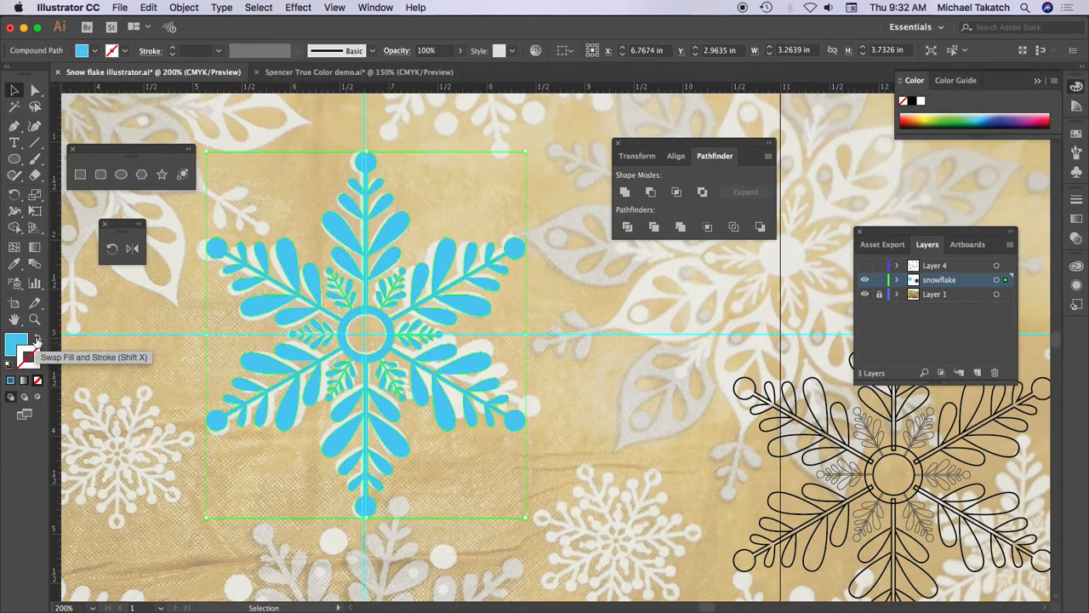
# - Hide the fabric photo on Layer 1 and deselect the snowflake
pyautogui.click(866, 294)
pyautogui.click(629, 302)
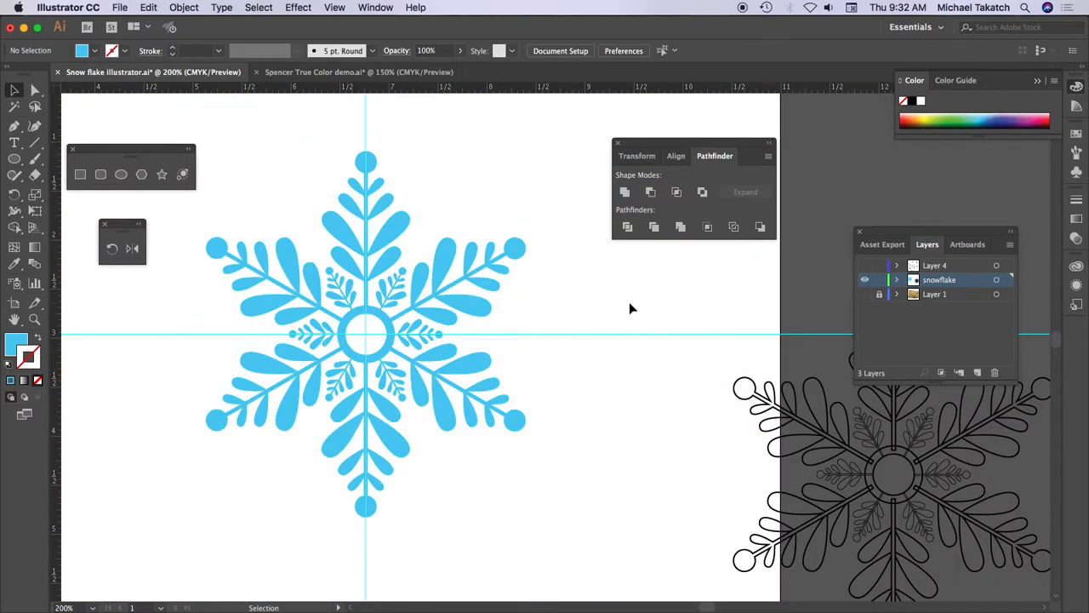